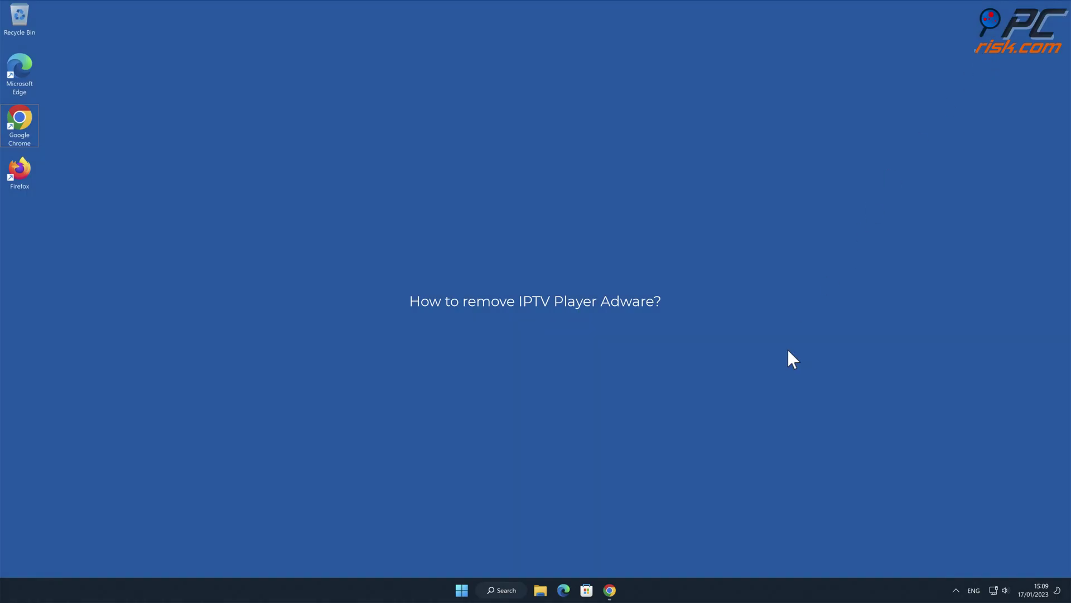
- Bring Chrome forward and scroll the IPTV Player store listing (version 1.3.4, 1,000+ users) to Overview and back
click(610, 591)
click(974, 191)
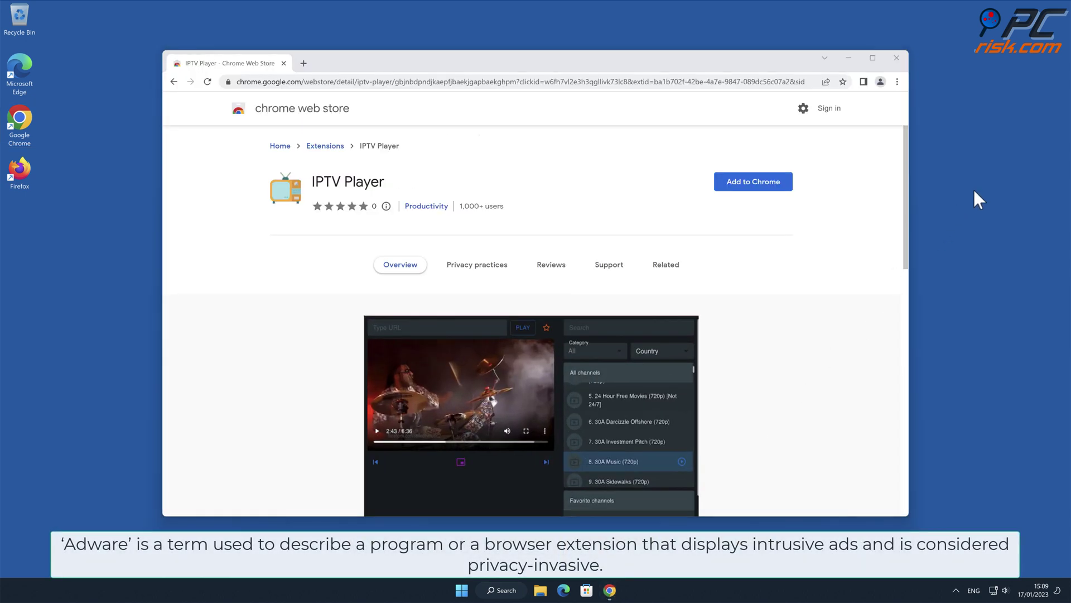
drag(906, 159, 905, 321)
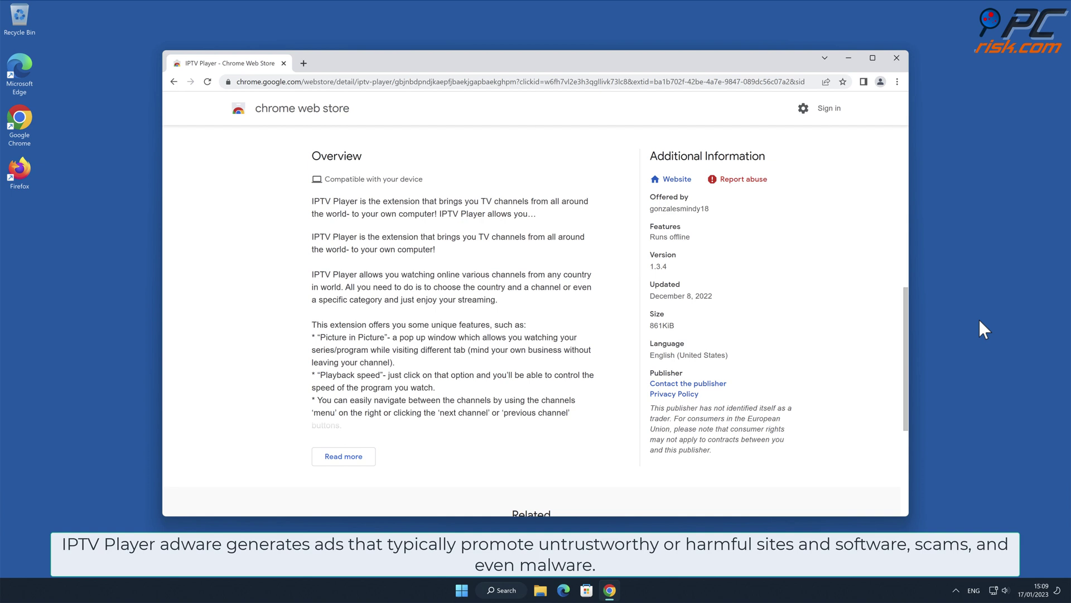
drag(905, 326, 905, 150)
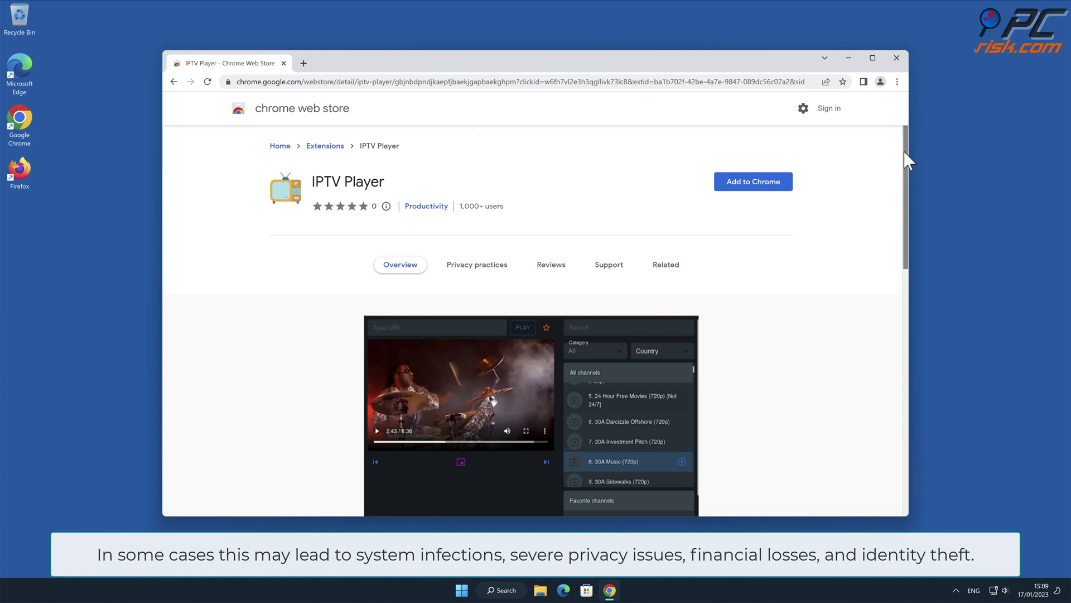
- Add IPTV Player to Chrome, verify it on the Extensions page, then close Chrome
click(778, 191)
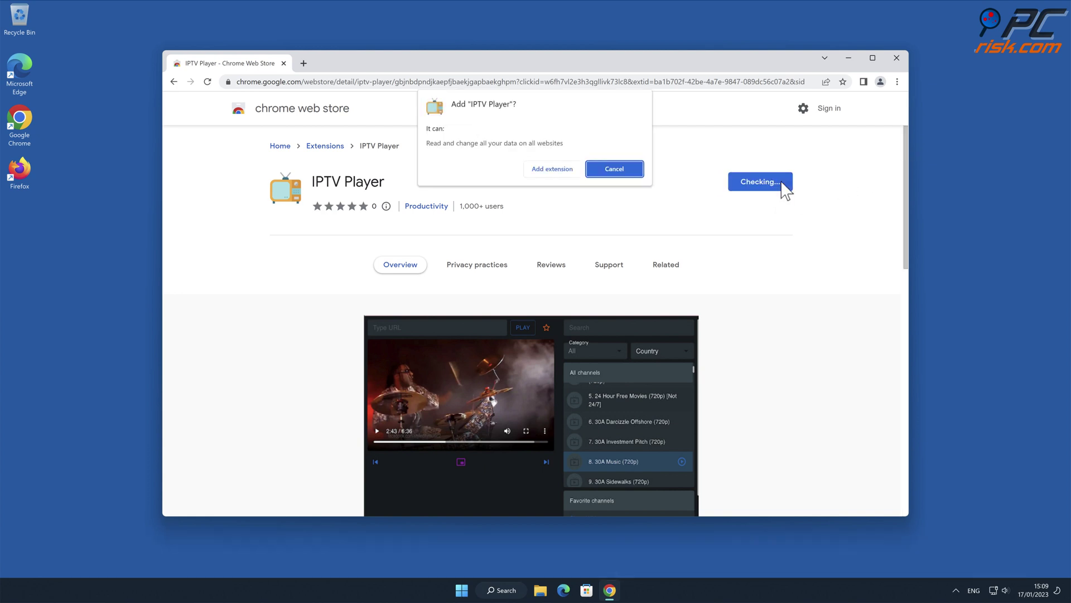
click(572, 171)
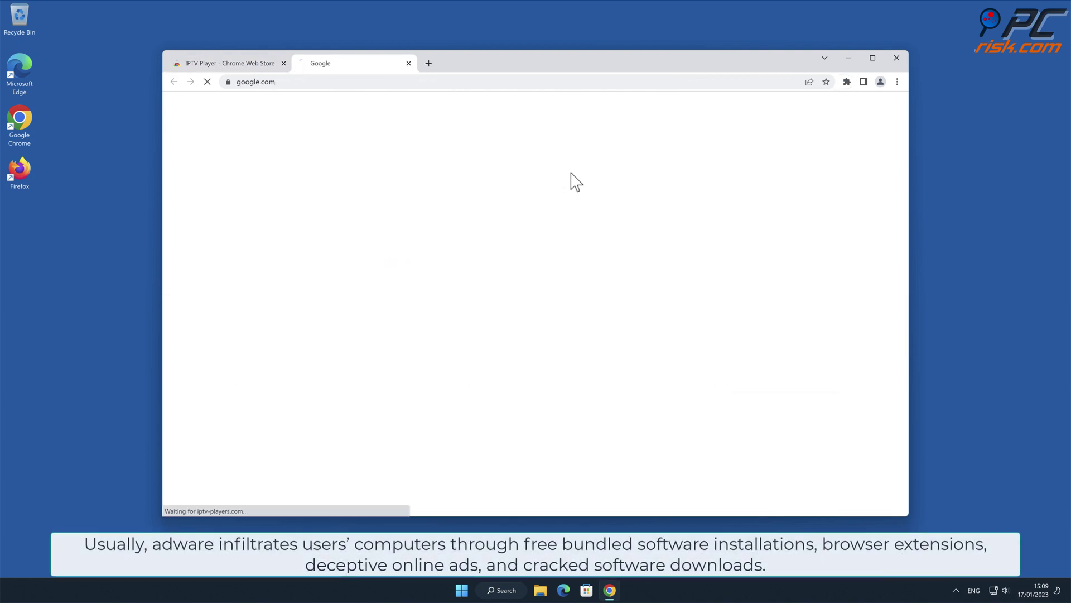
click(897, 82)
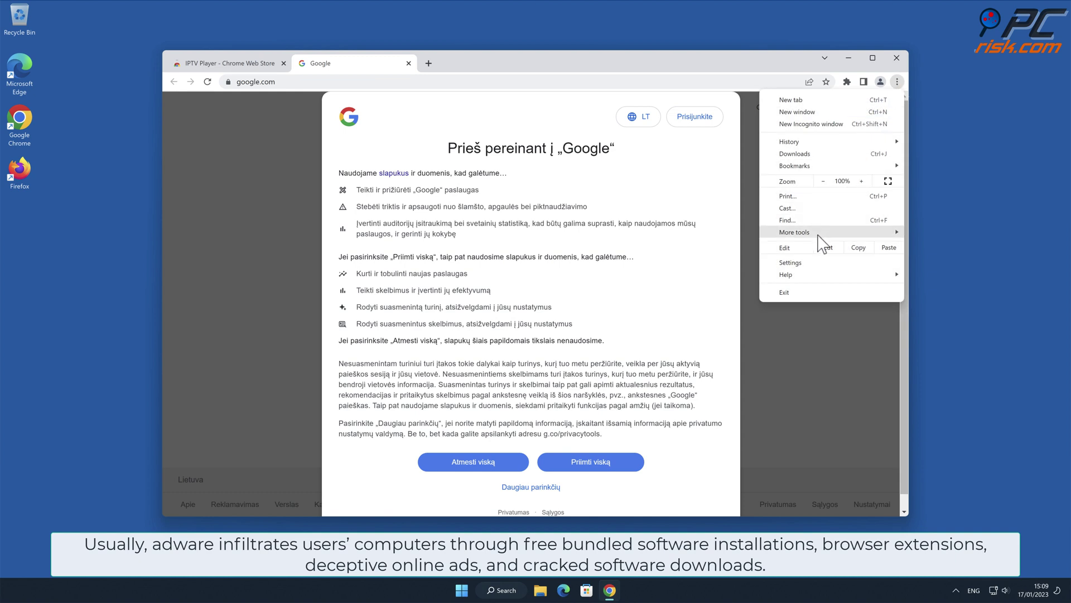
mouse_move(818, 235)
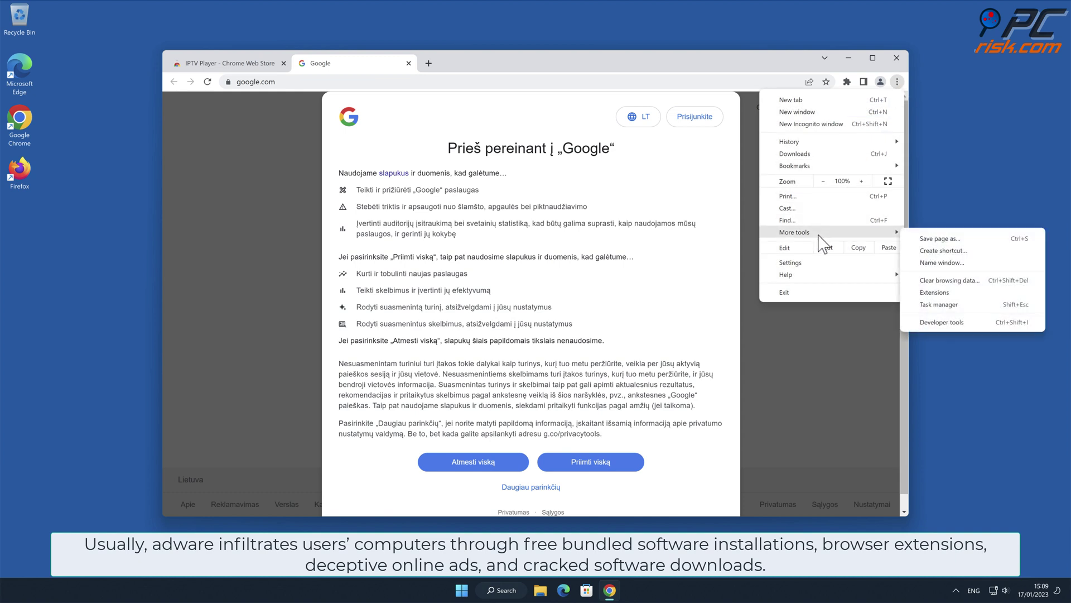
click(943, 292)
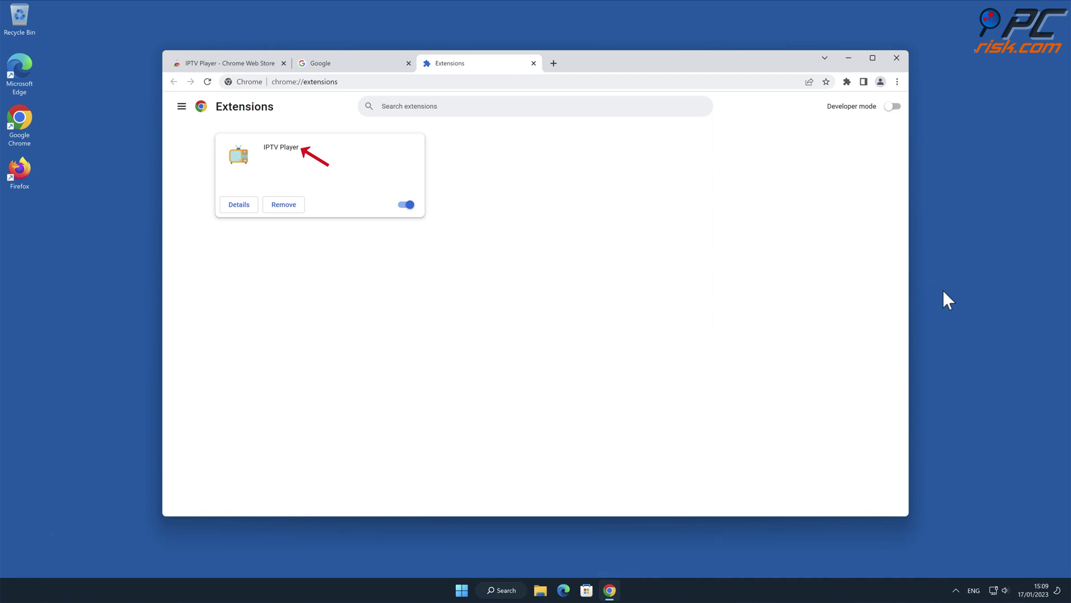
click(897, 58)
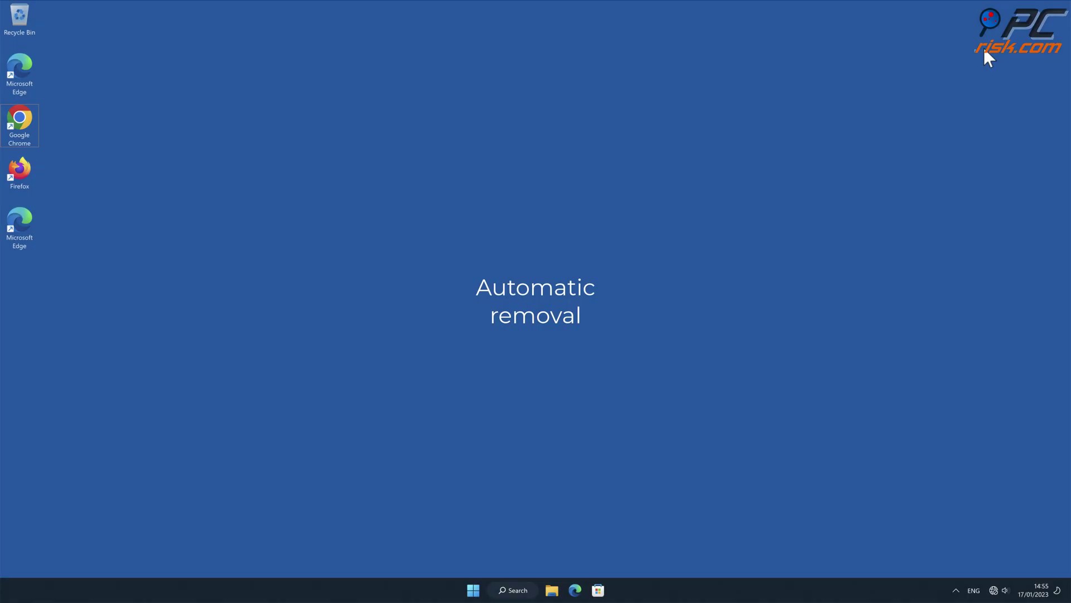
double_click(25, 121)
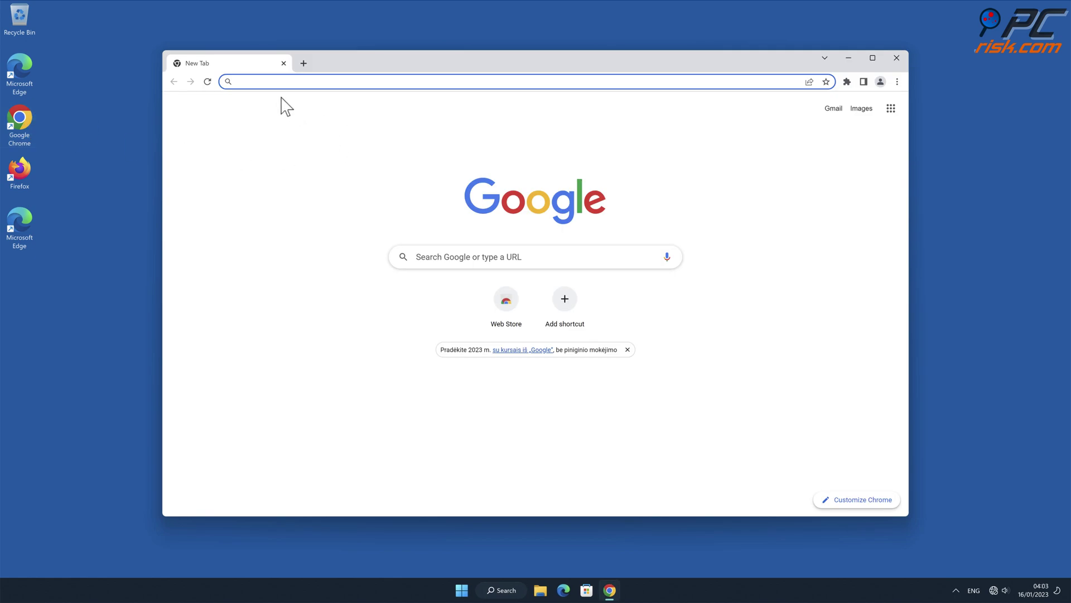
text(www.comb)
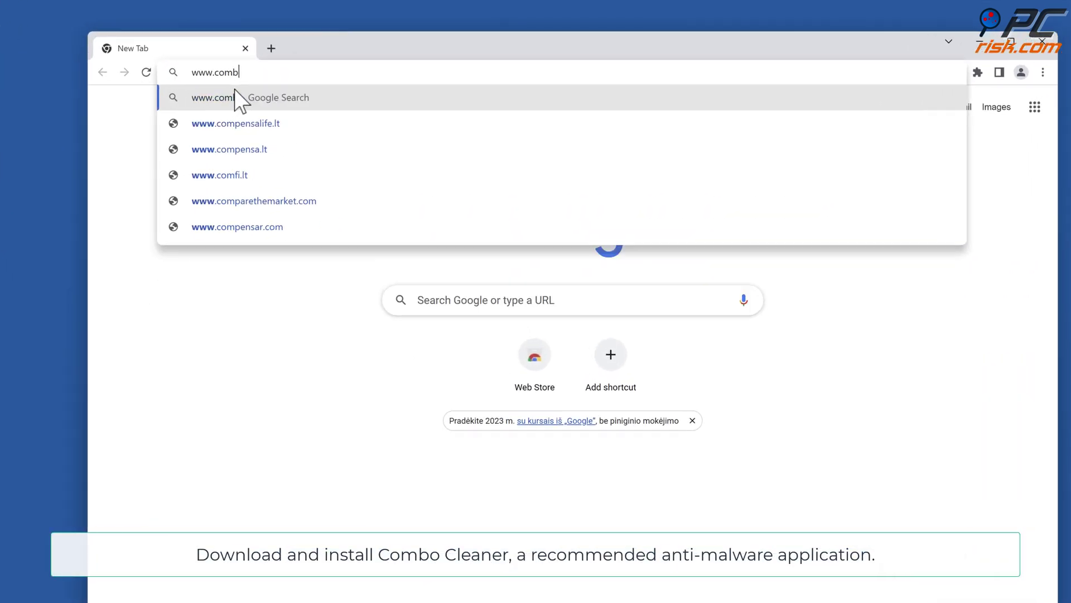
text(ocleaner.co)
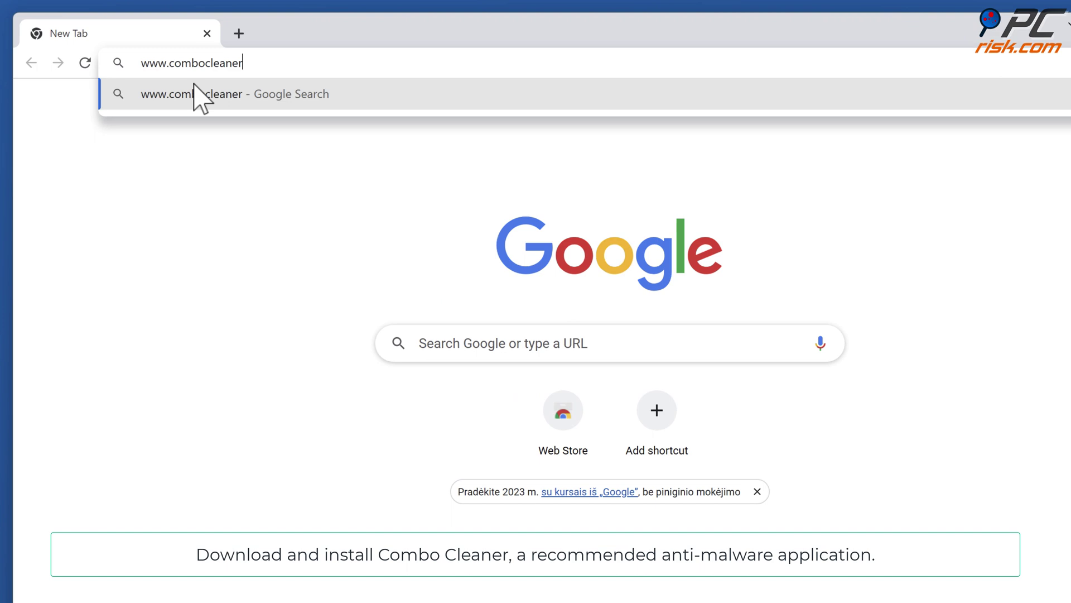
text(m)
key(Return)
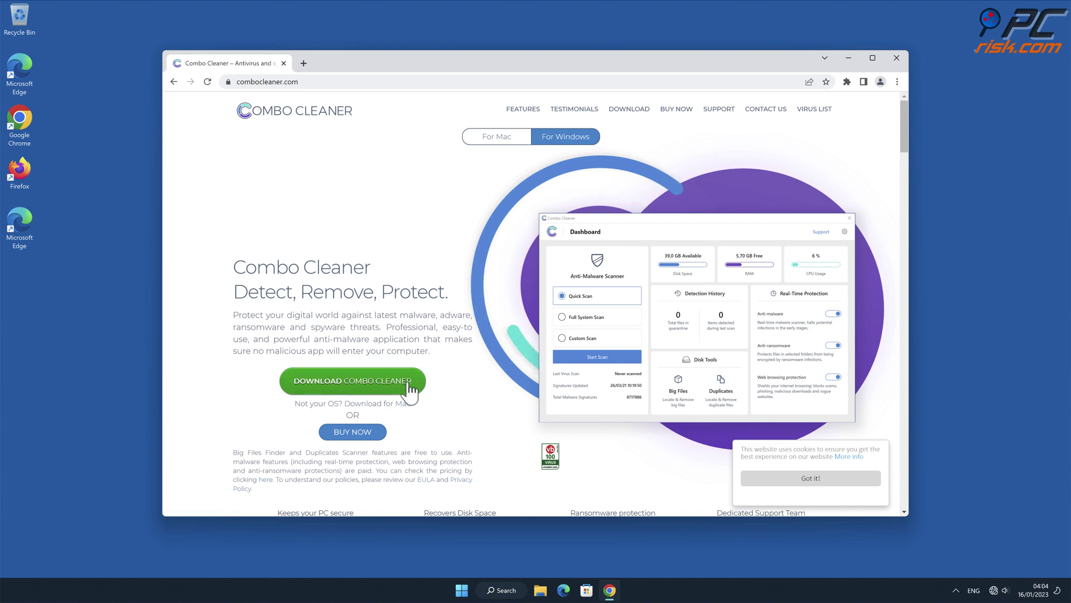
- Download CCSetup.exe and run the Combo Cleaner InstallShield Wizard through to Finish
click(413, 387)
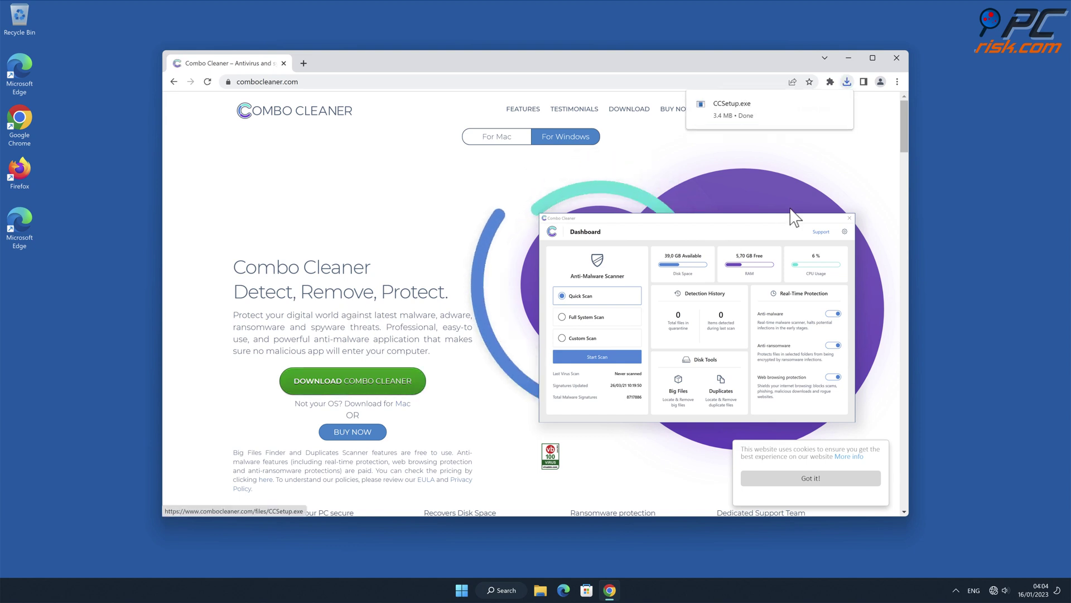
click(782, 120)
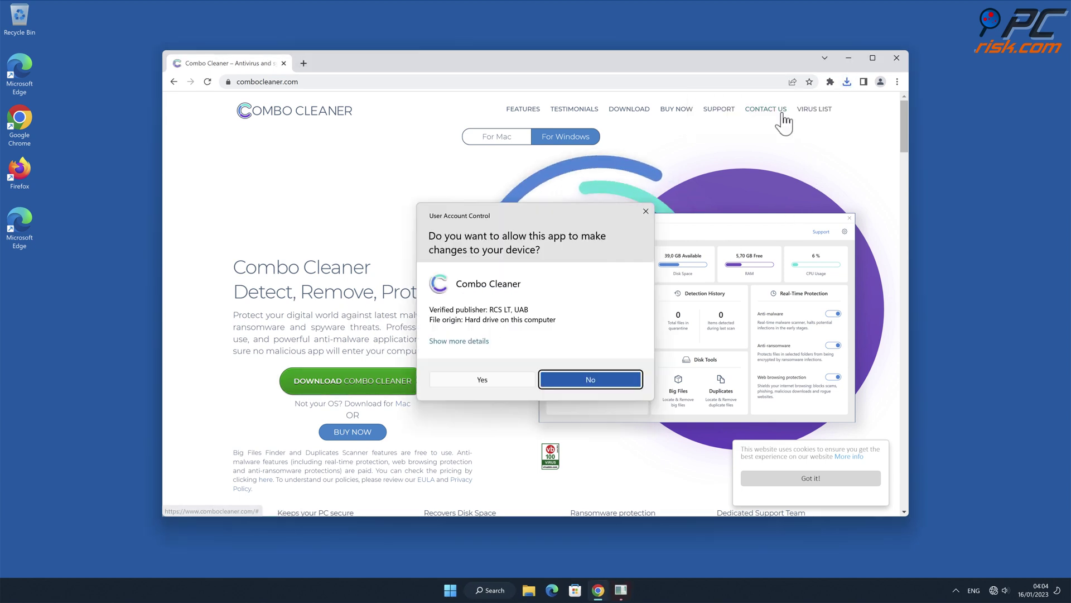
click(489, 385)
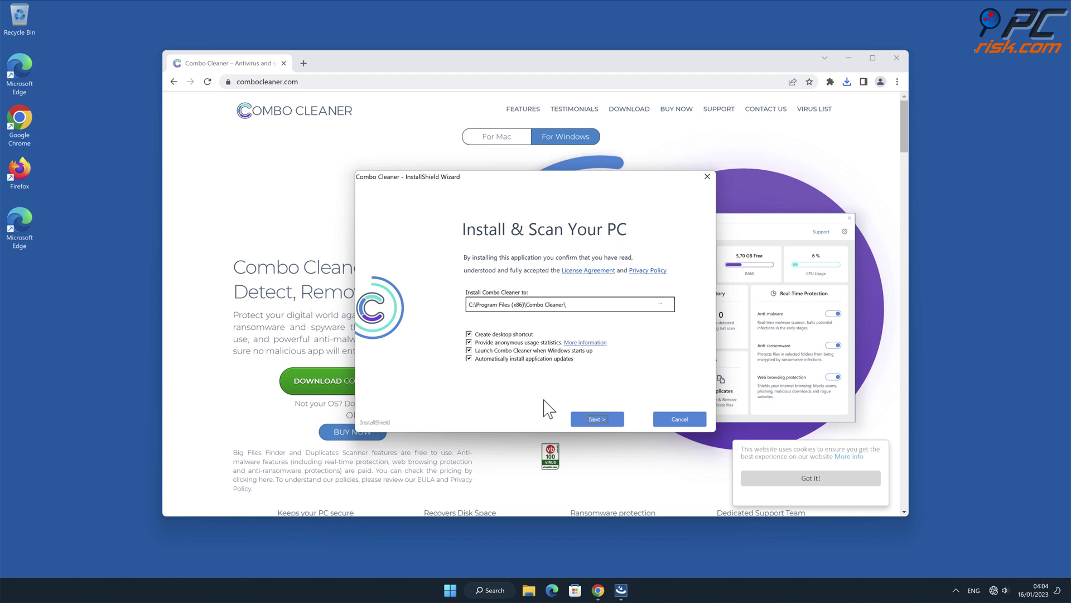
click(607, 419)
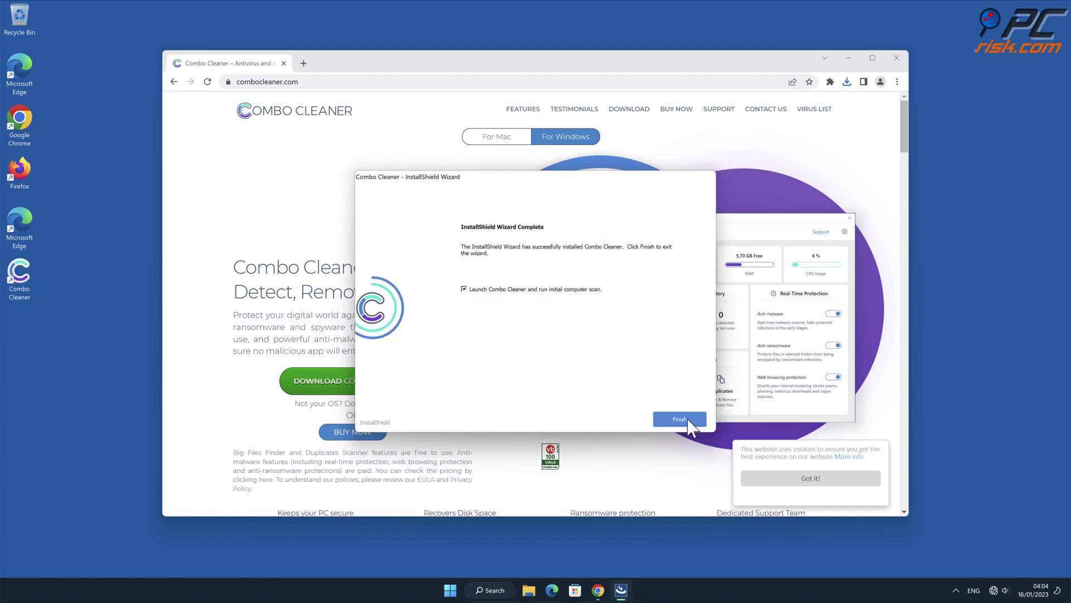
click(687, 418)
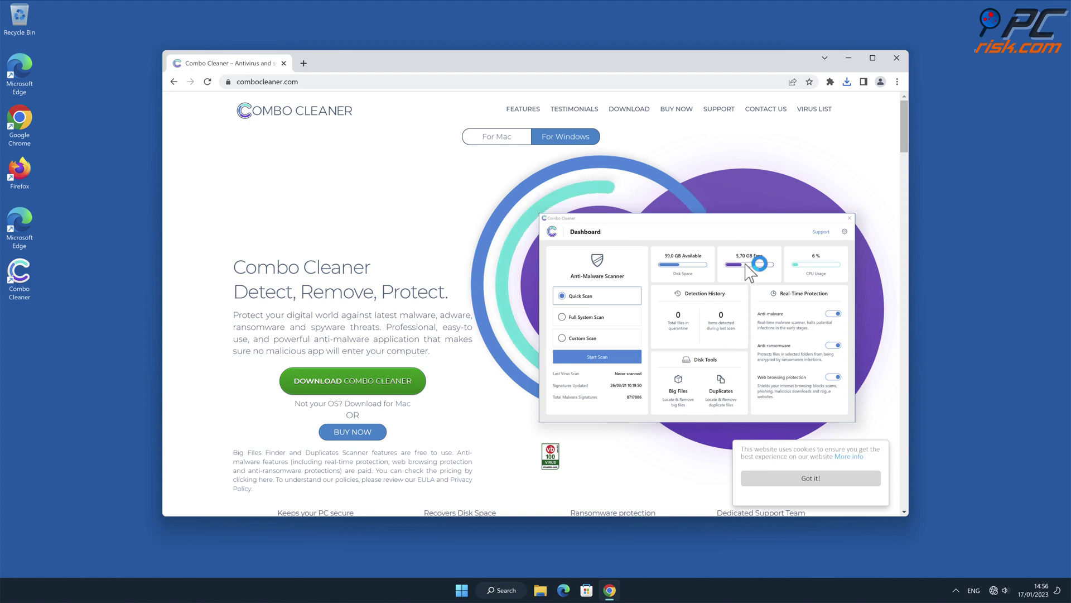
- Close Chrome and activate a Combo Cleaner premium licence to remove the detected IPTV Player threat
click(895, 62)
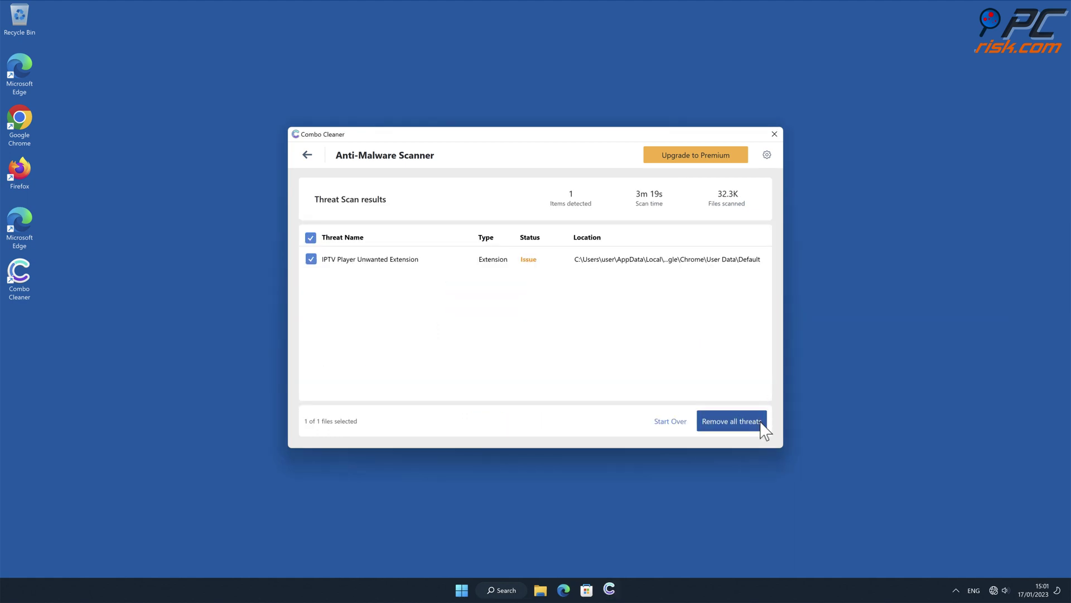
click(761, 423)
click(417, 406)
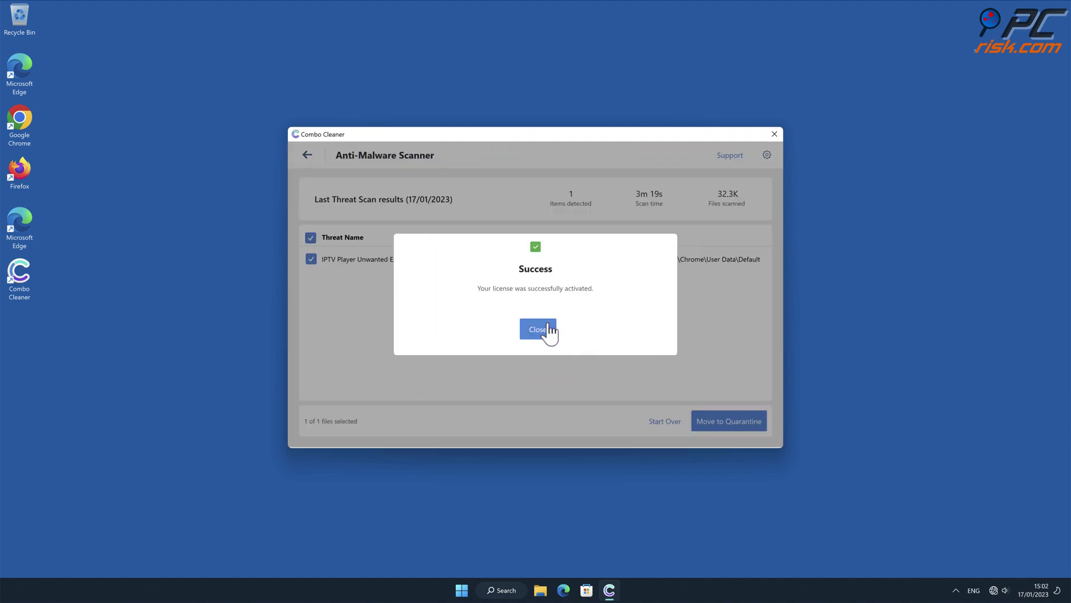
click(537, 329)
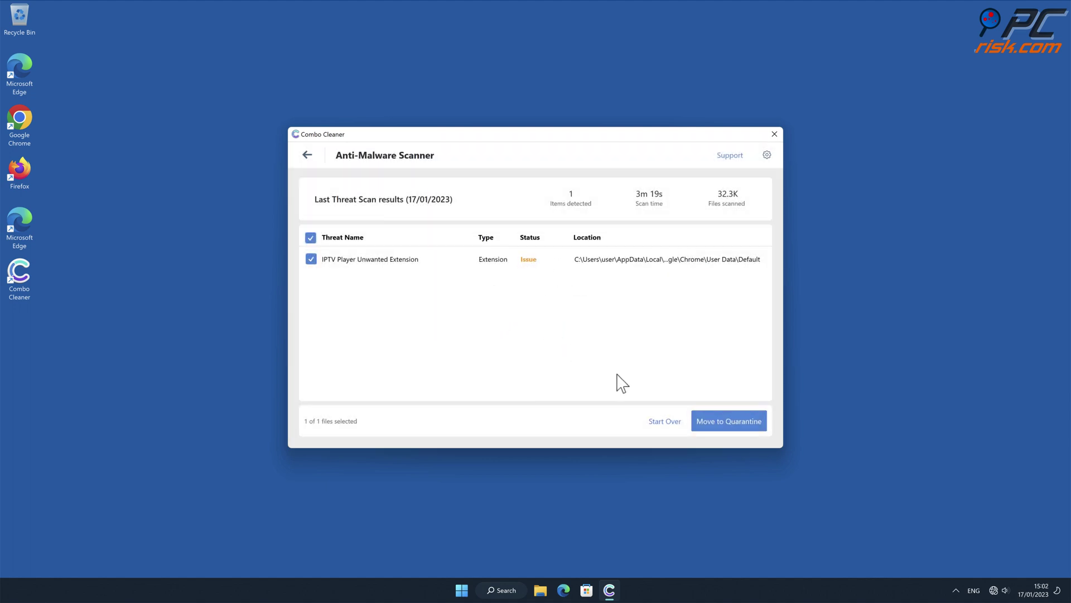
- Quarantine the IPTV Player extension and close the scan summary back to the Dashboard
click(759, 423)
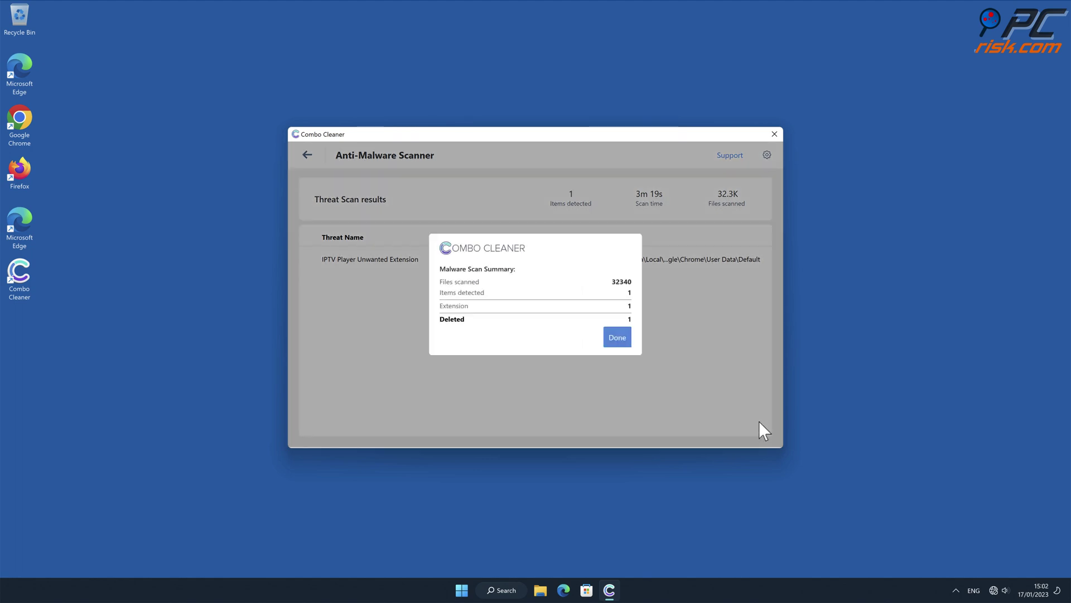
click(617, 338)
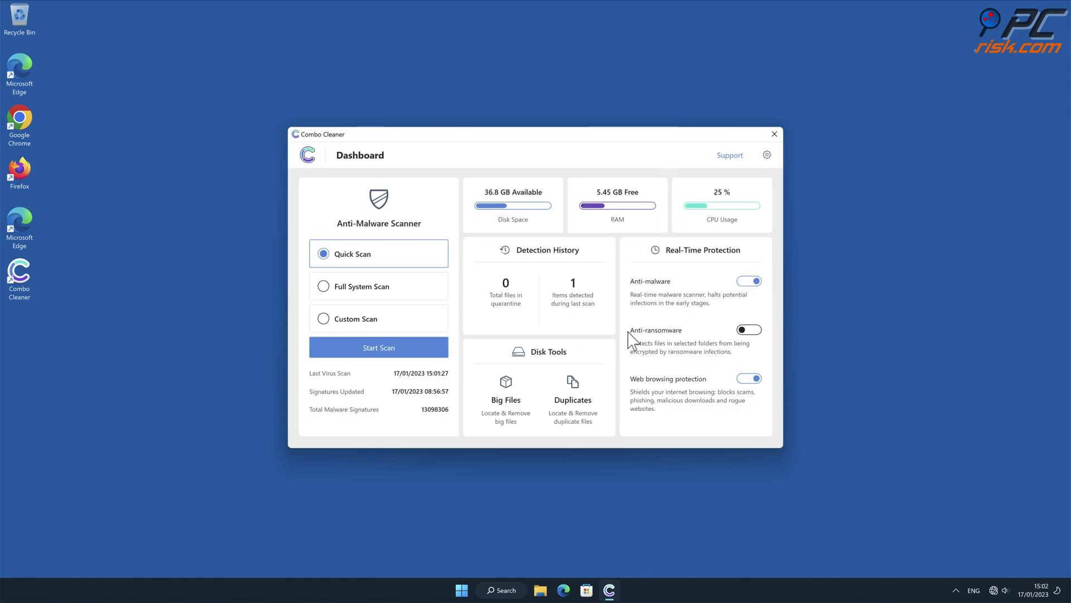
click(889, 59)
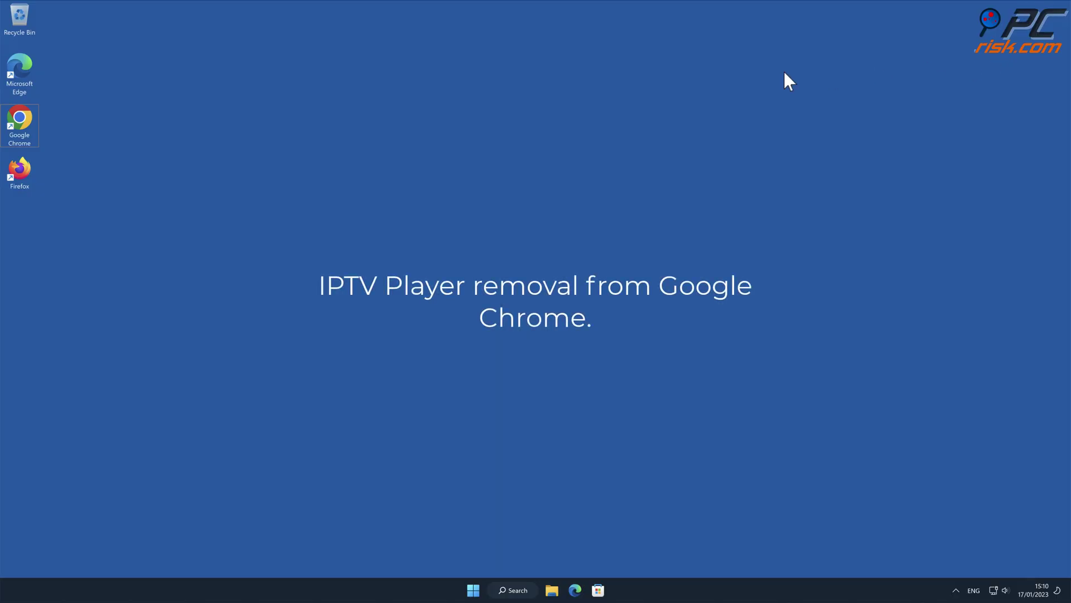
- Relaunch Chrome and open its Extensions page via More tools
double_click(21, 118)
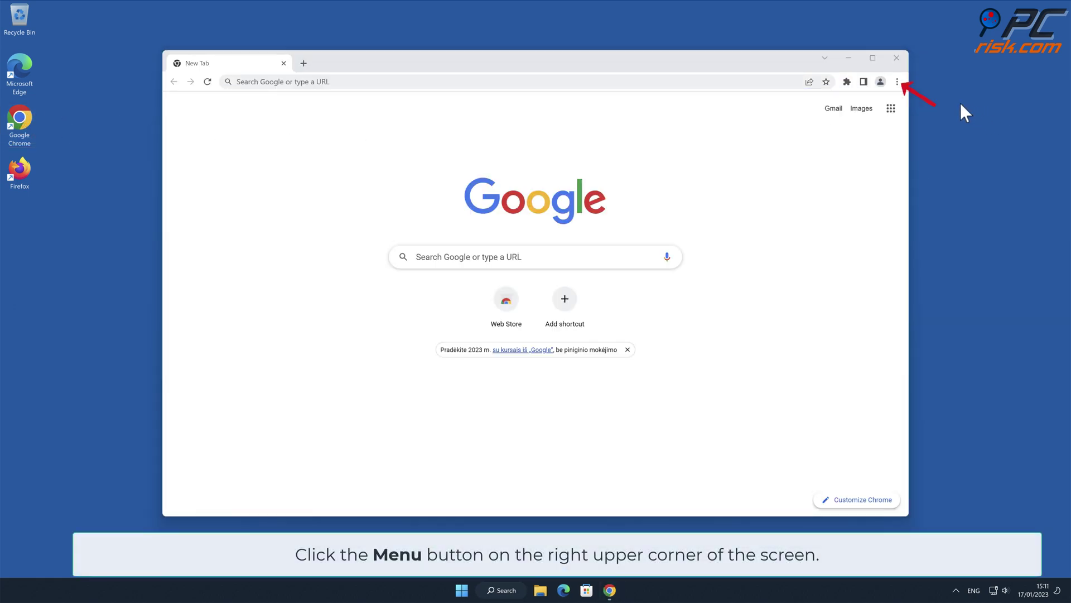
click(897, 82)
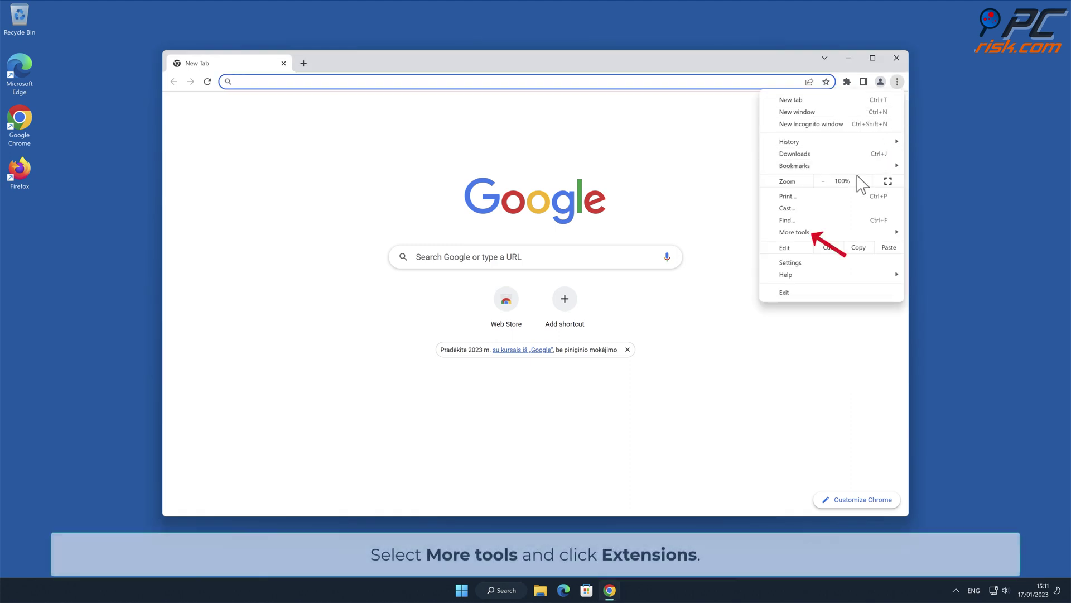
mouse_move(820, 232)
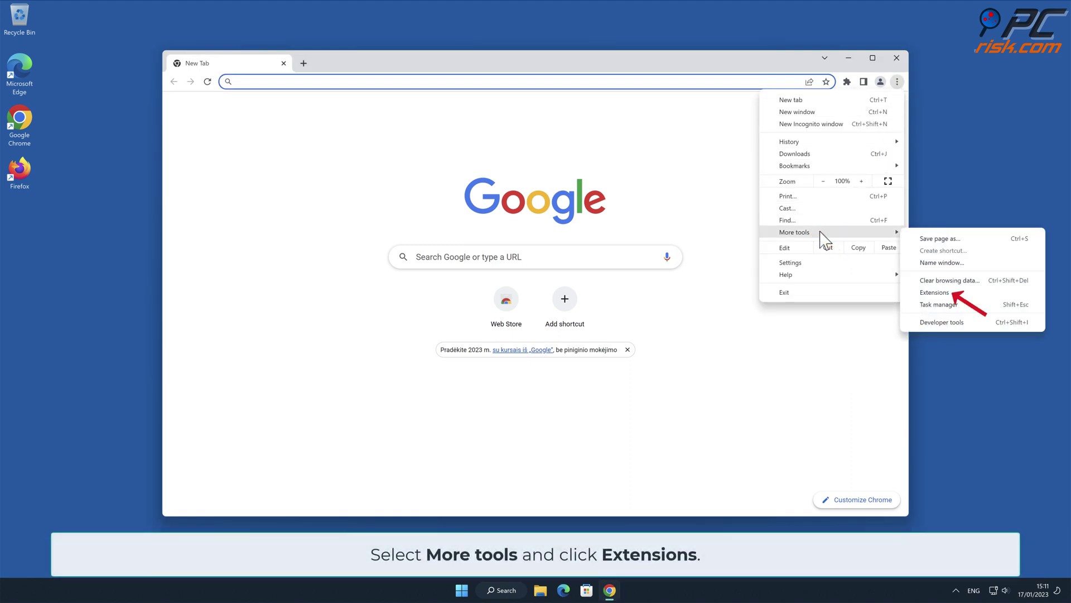
click(945, 291)
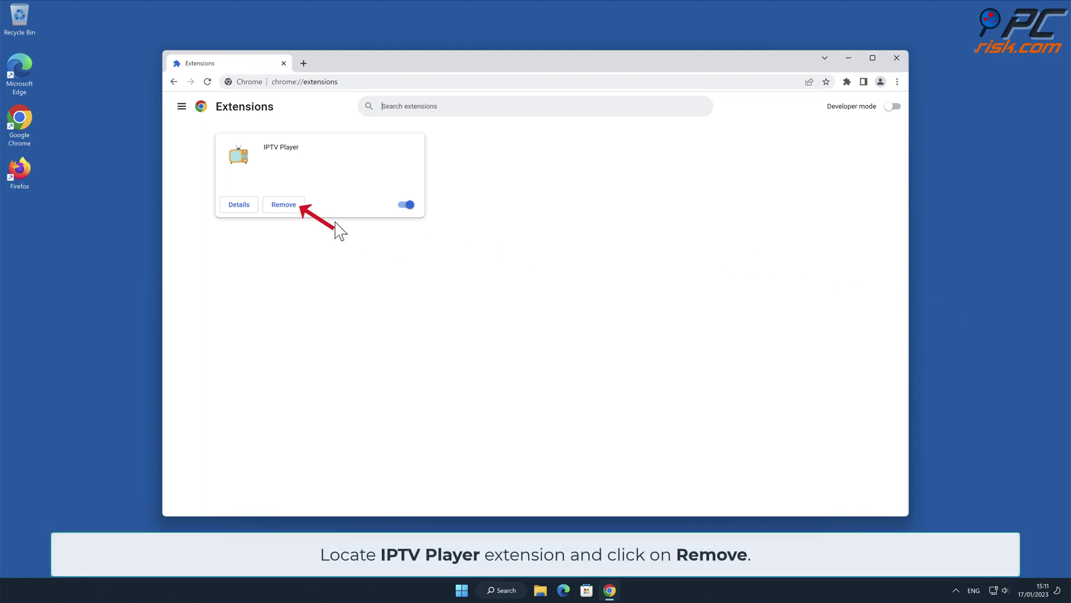
- Remove the IPTV Player extension card in Chrome and confirm the uninstall
click(284, 205)
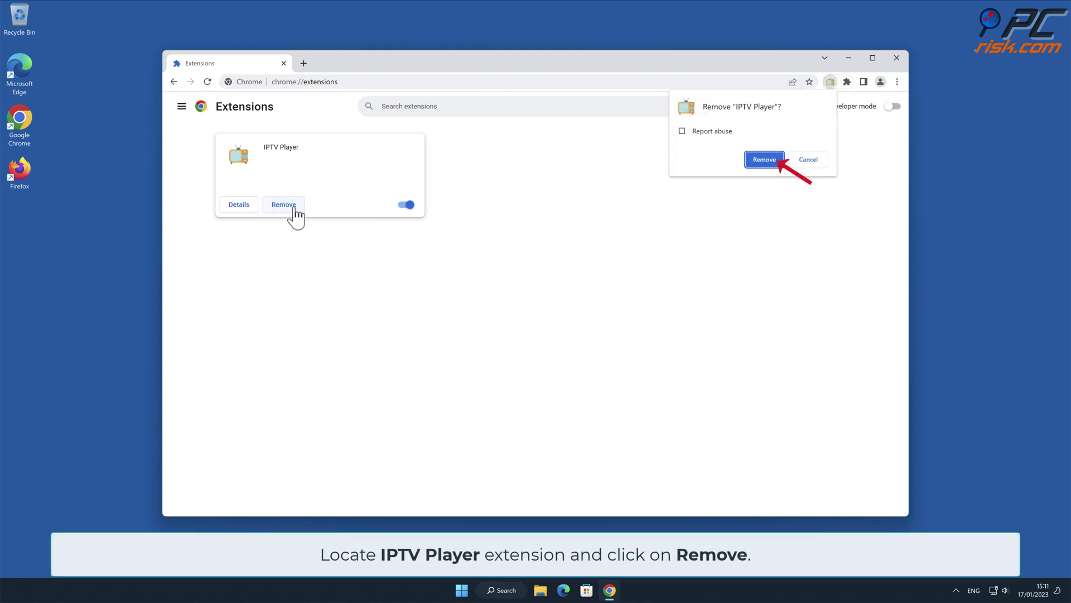
click(777, 162)
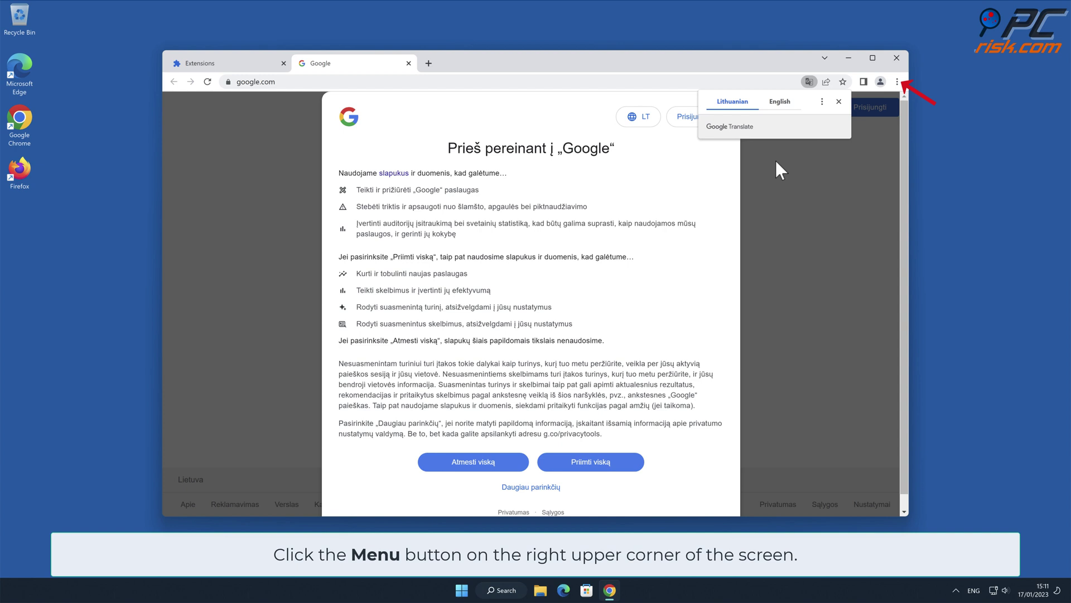
- Use Reset and clean up to restore Chrome's settings to their original defaults, then close Chrome
click(897, 81)
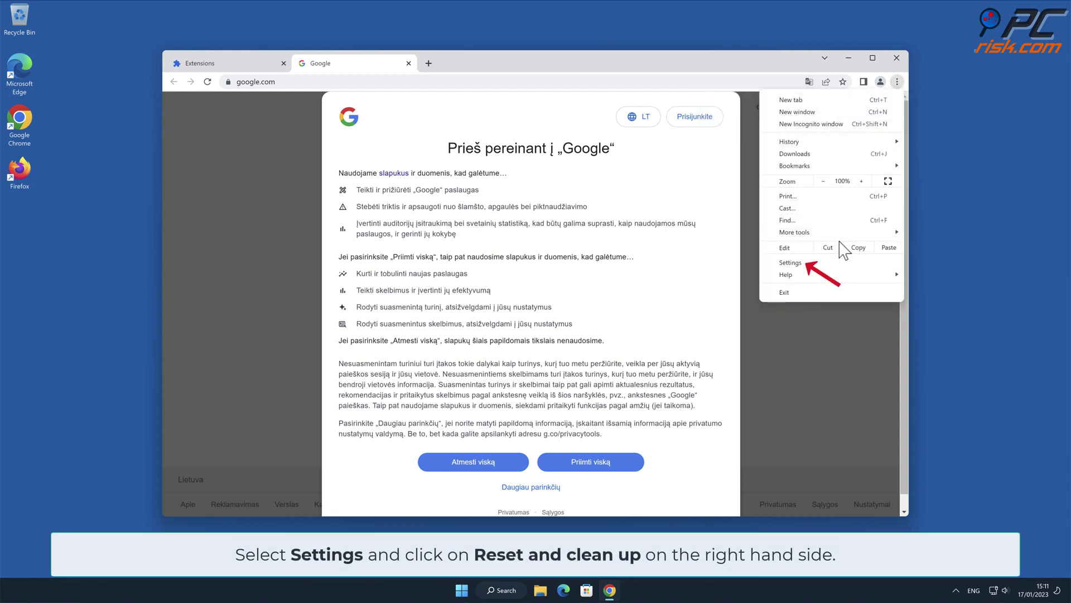
click(827, 263)
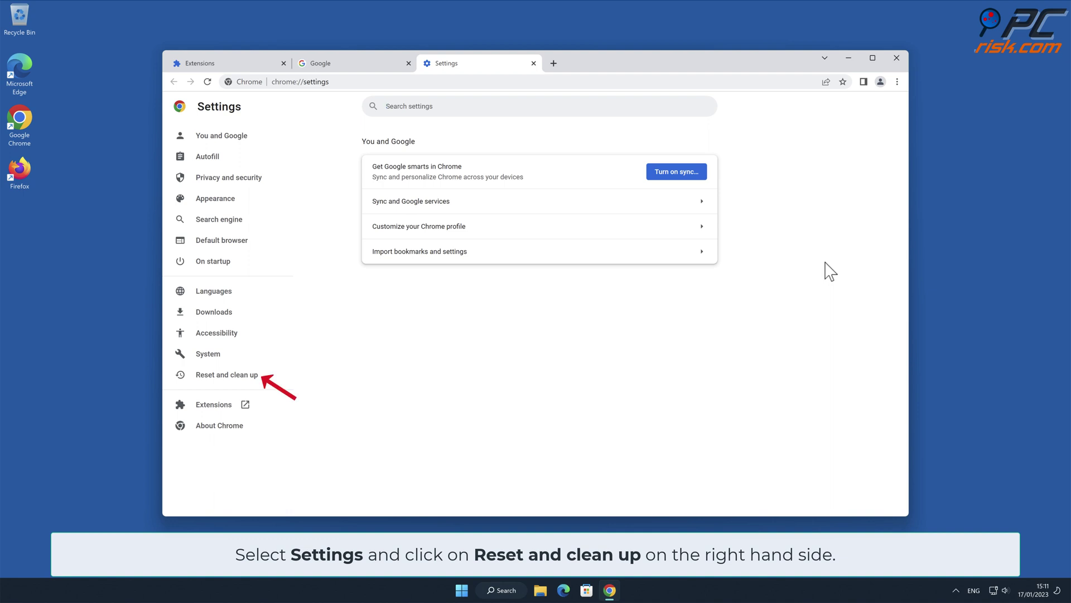
click(253, 379)
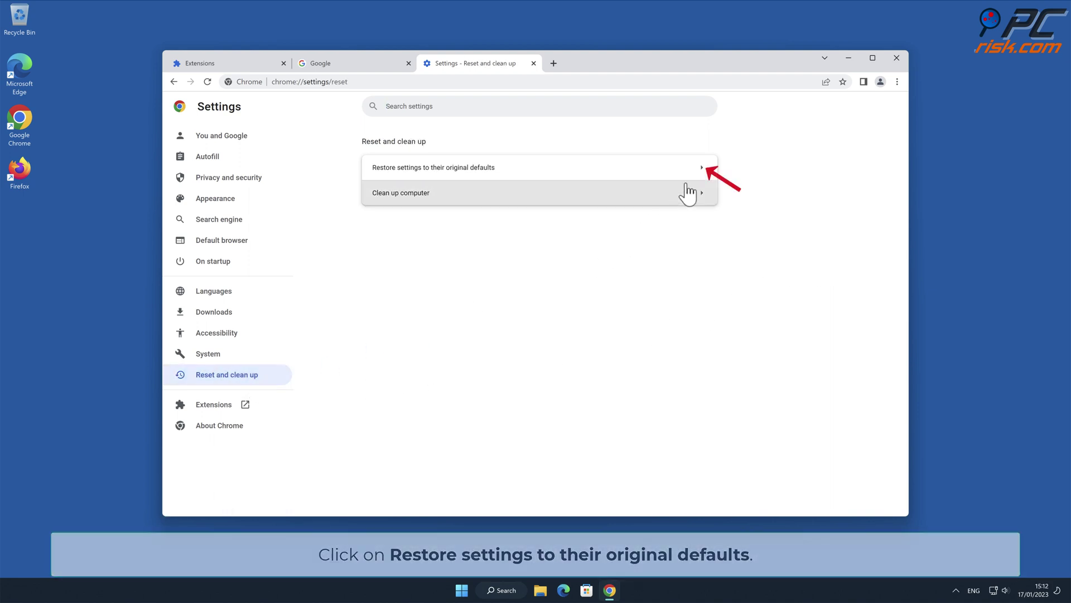
click(704, 167)
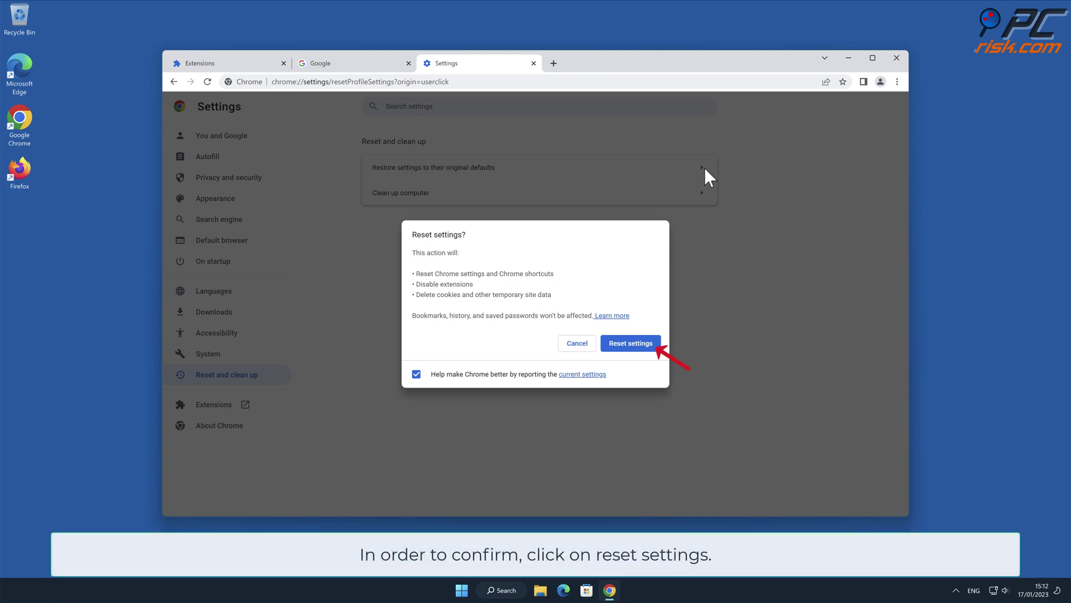
click(651, 345)
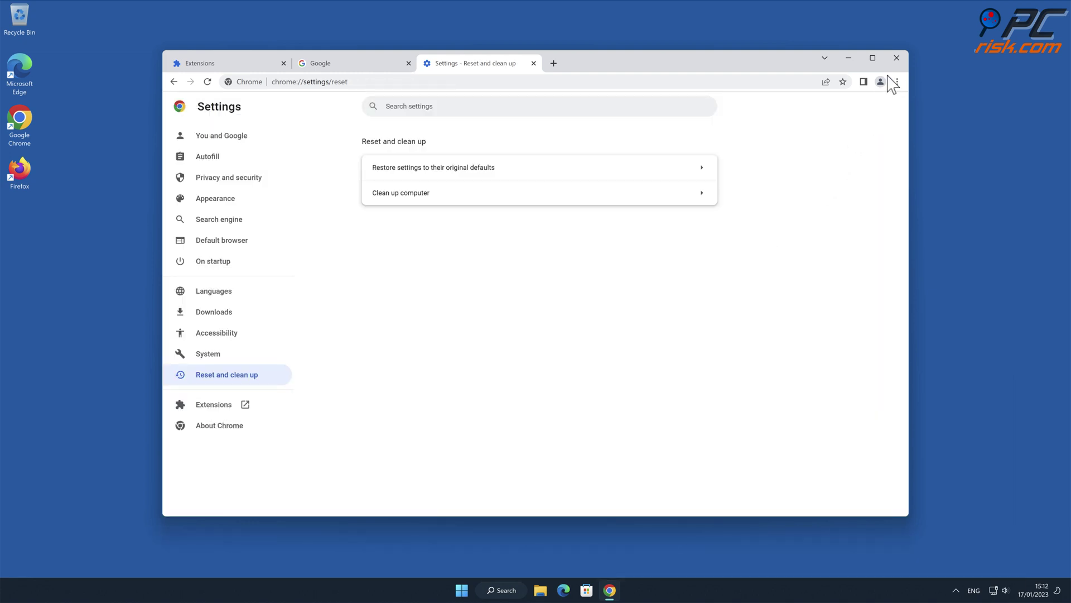
click(897, 58)
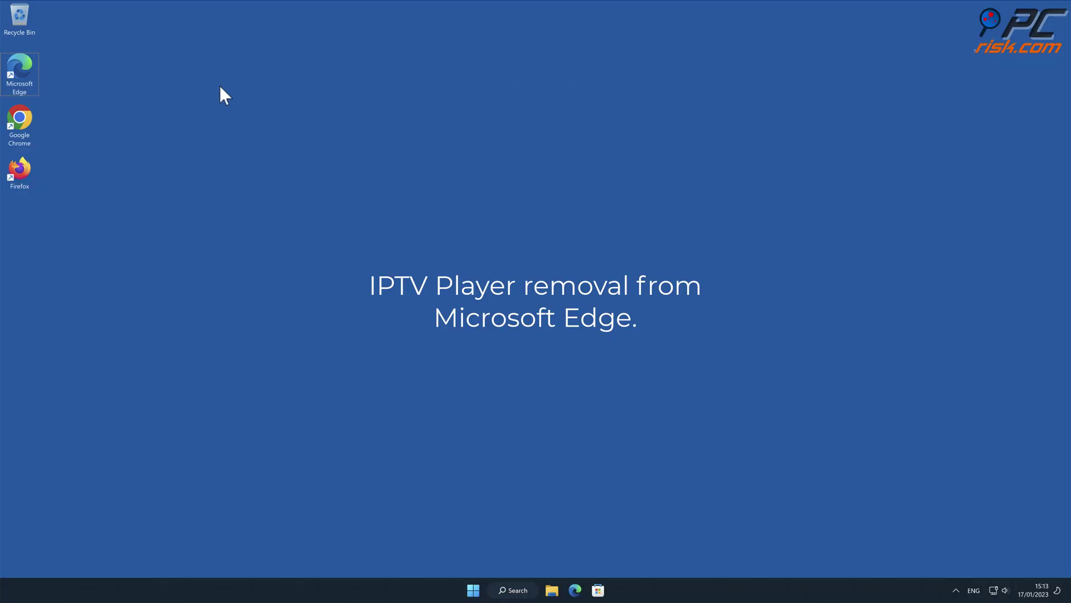
- Launch Edge, open Manage extensions, and remove IPTV Player with confirmation
double_click(32, 82)
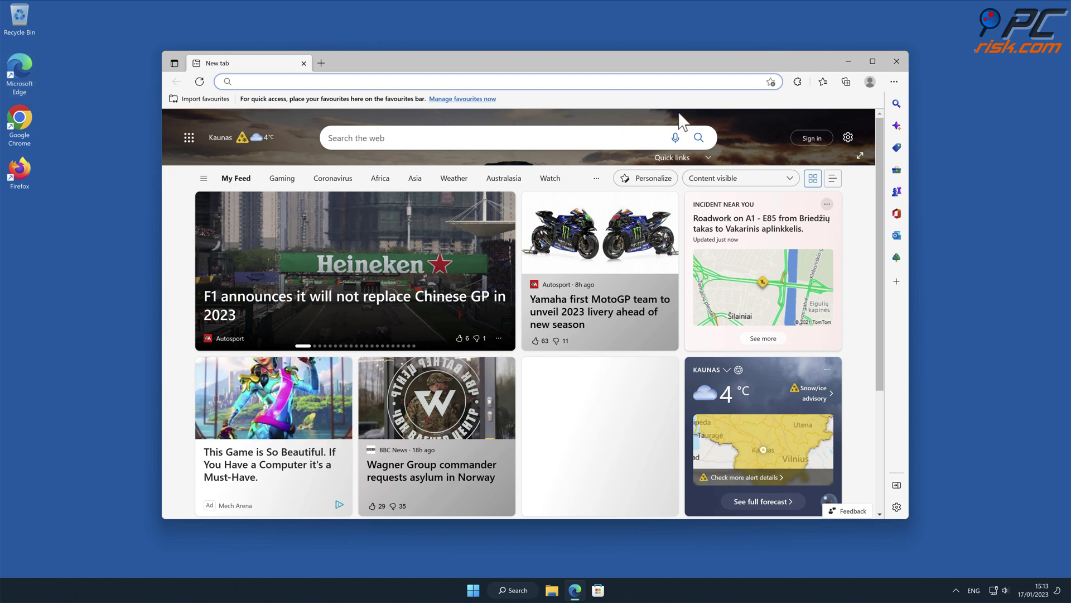
click(1009, 133)
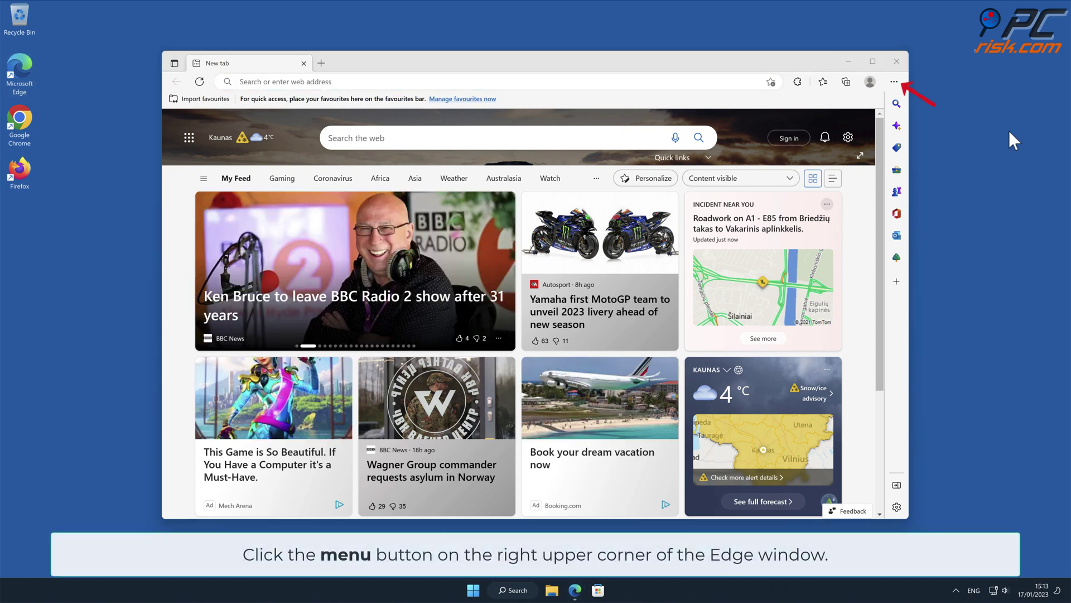
click(894, 82)
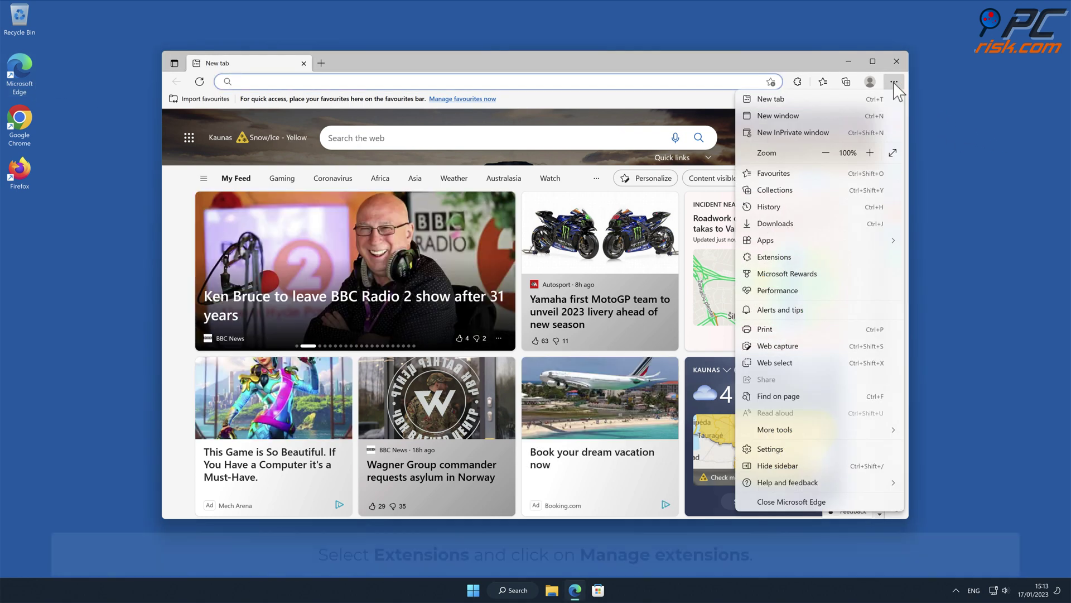
click(797, 257)
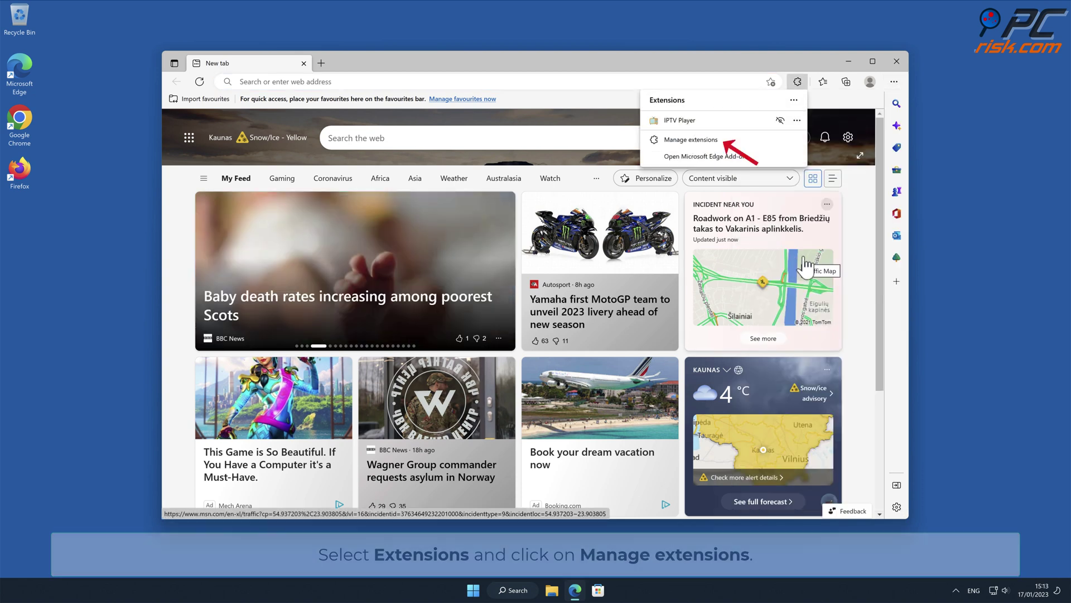
click(719, 146)
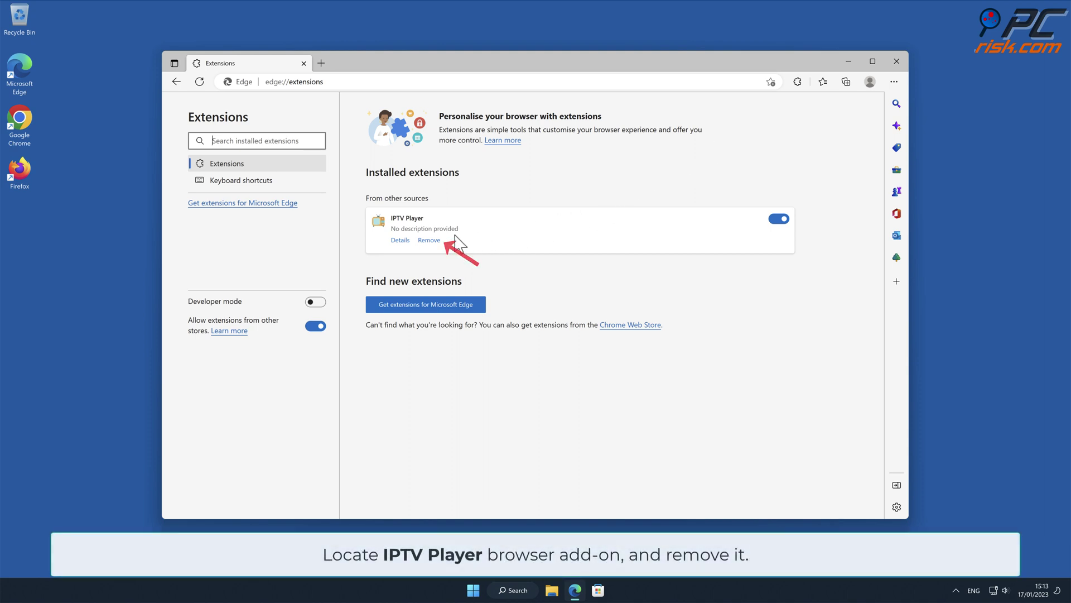
click(430, 239)
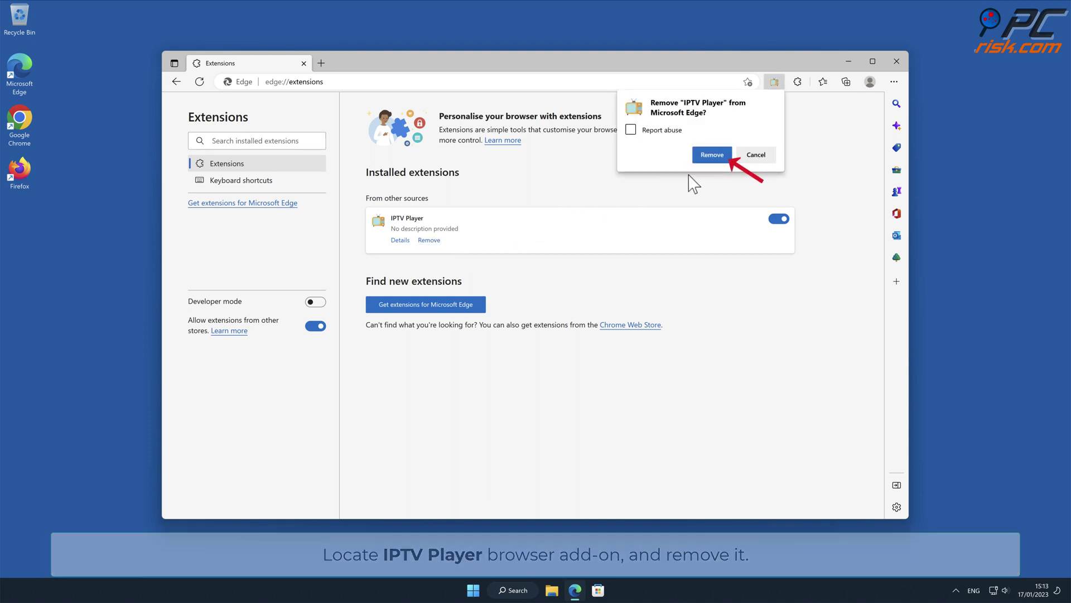
click(725, 159)
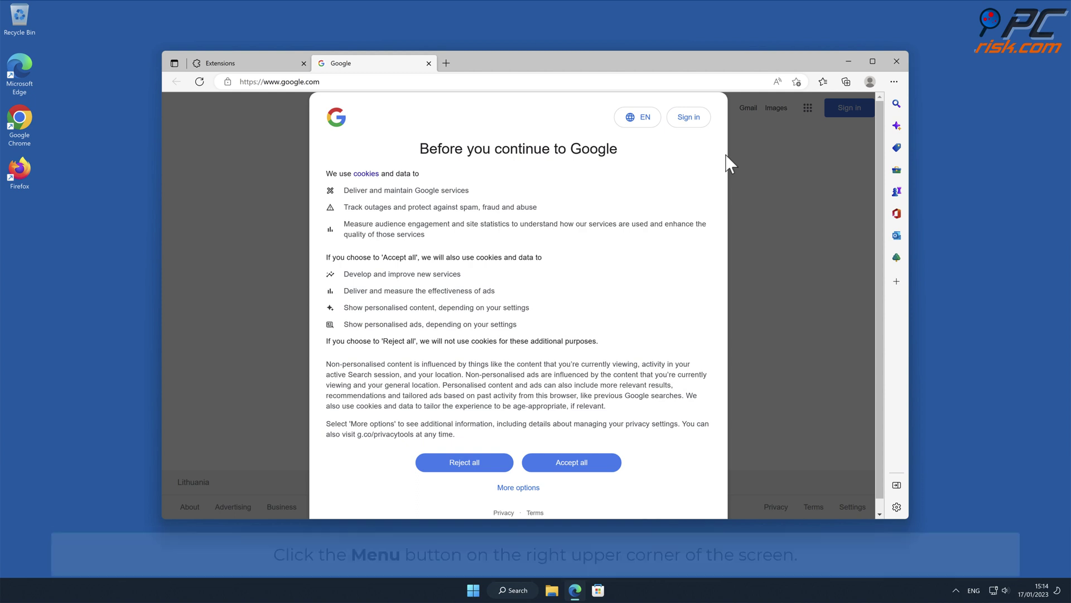
- Restore Edge's settings to their default values under Reset settings, confirm, and close Edge
scroll(784, 136, down, 1)
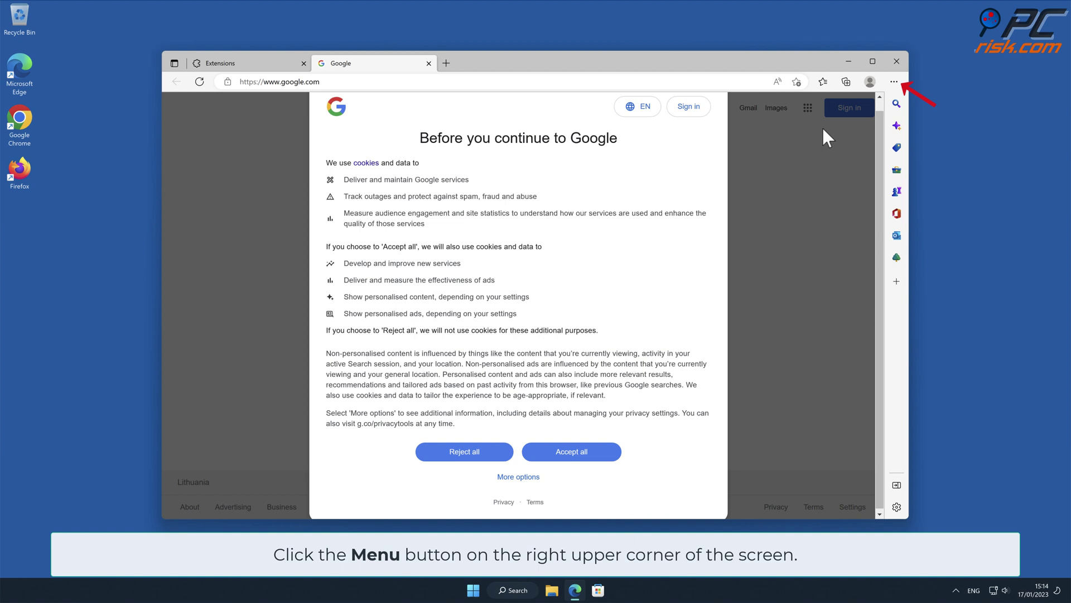
click(894, 82)
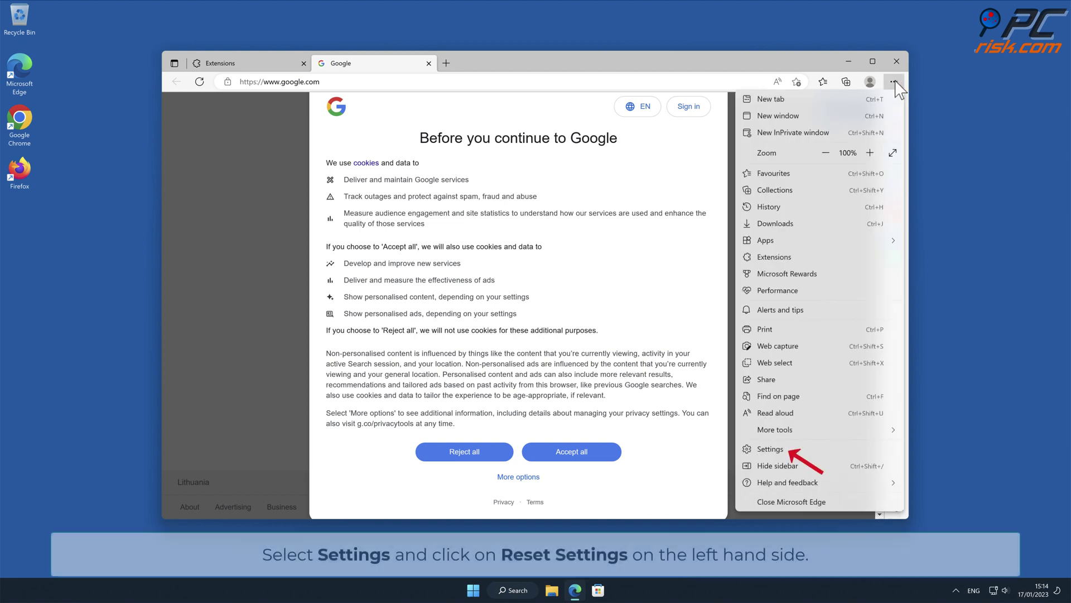
click(788, 450)
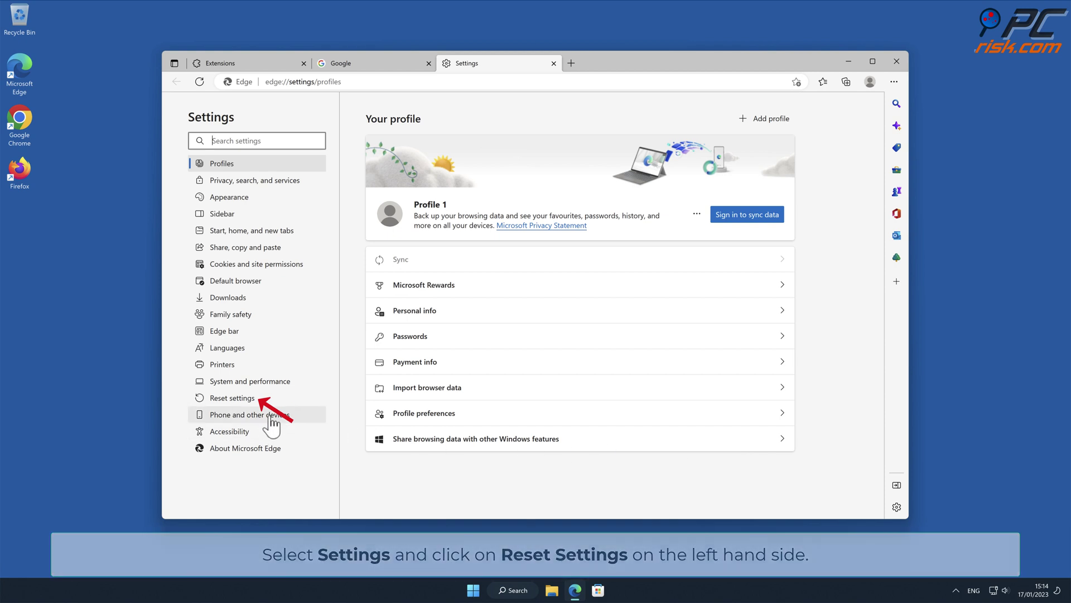
click(255, 399)
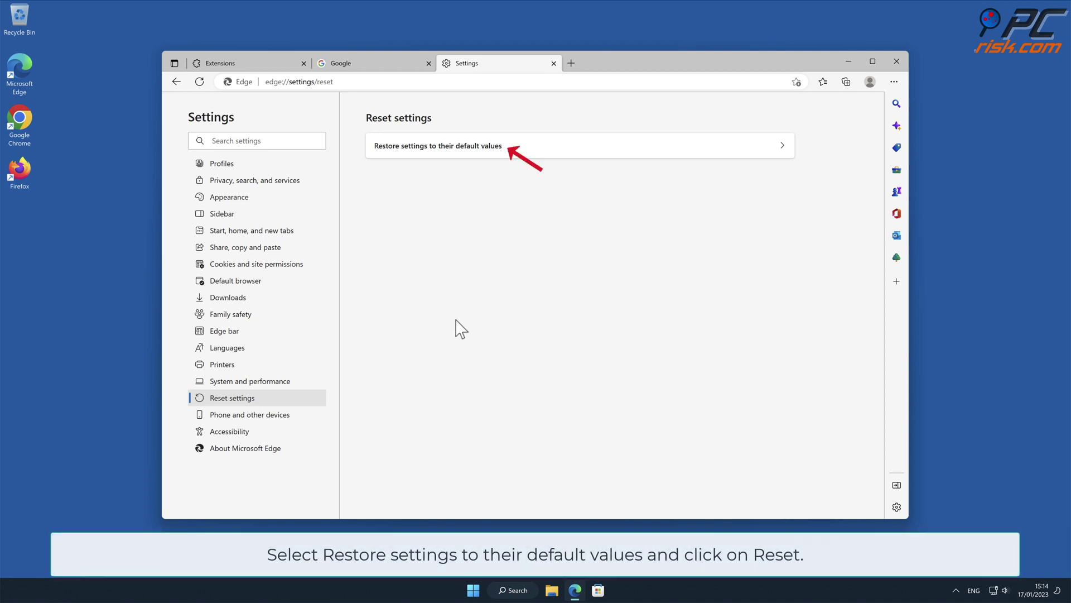
click(783, 146)
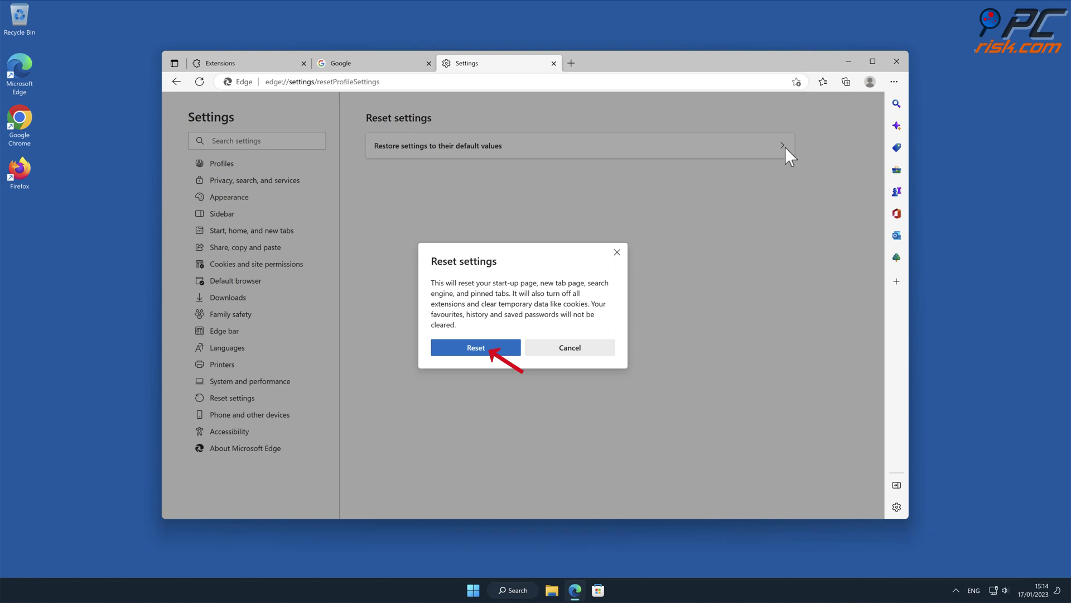
click(491, 348)
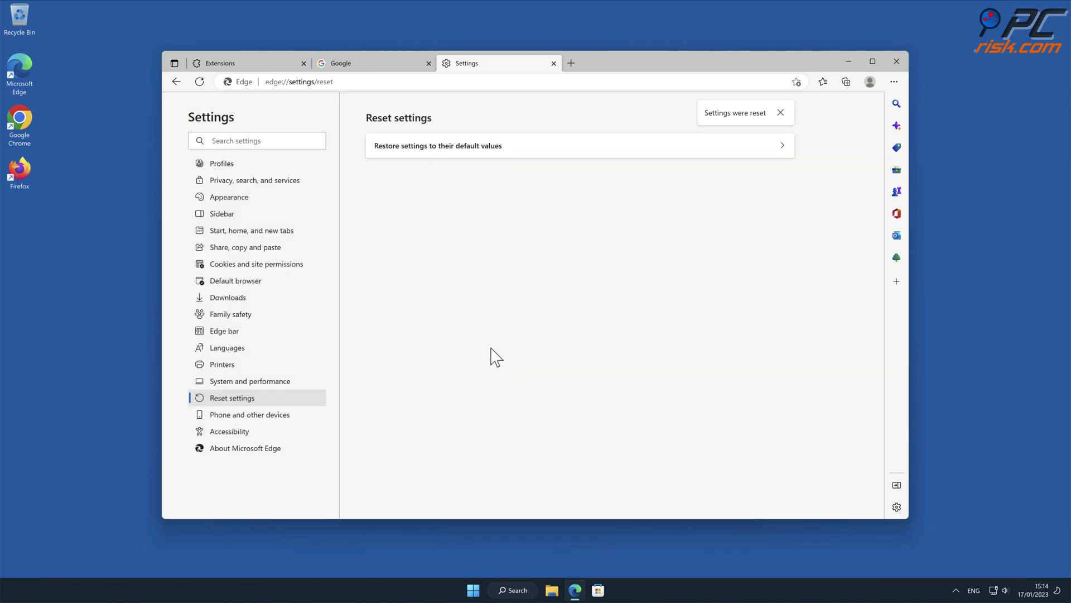
click(896, 62)
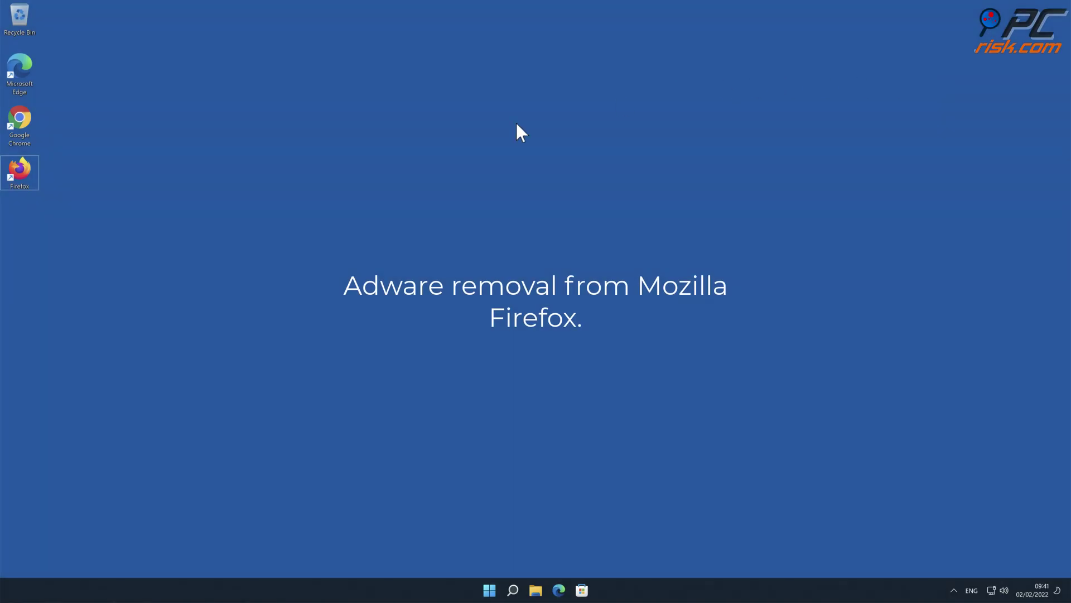
- Launch Firefox and remove the Search and New Tab by Yahoo extension
double_click(24, 170)
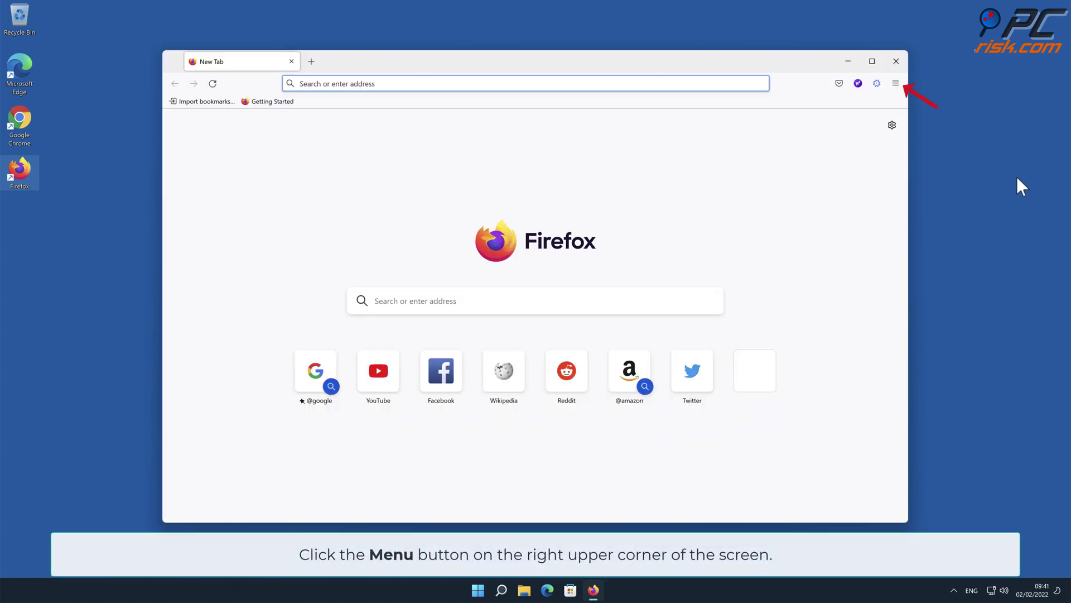
click(895, 84)
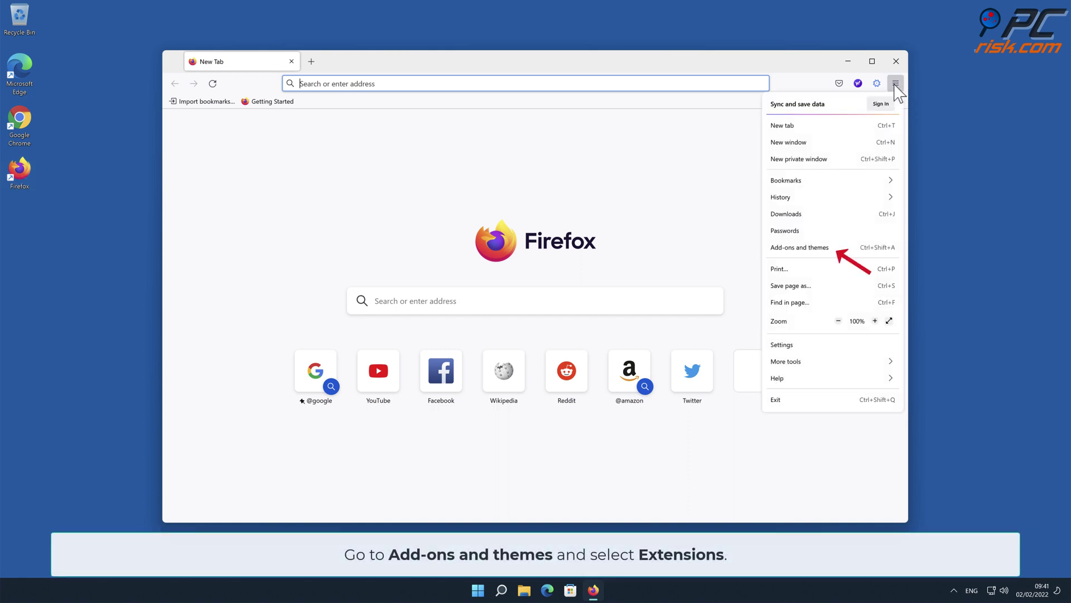
click(863, 247)
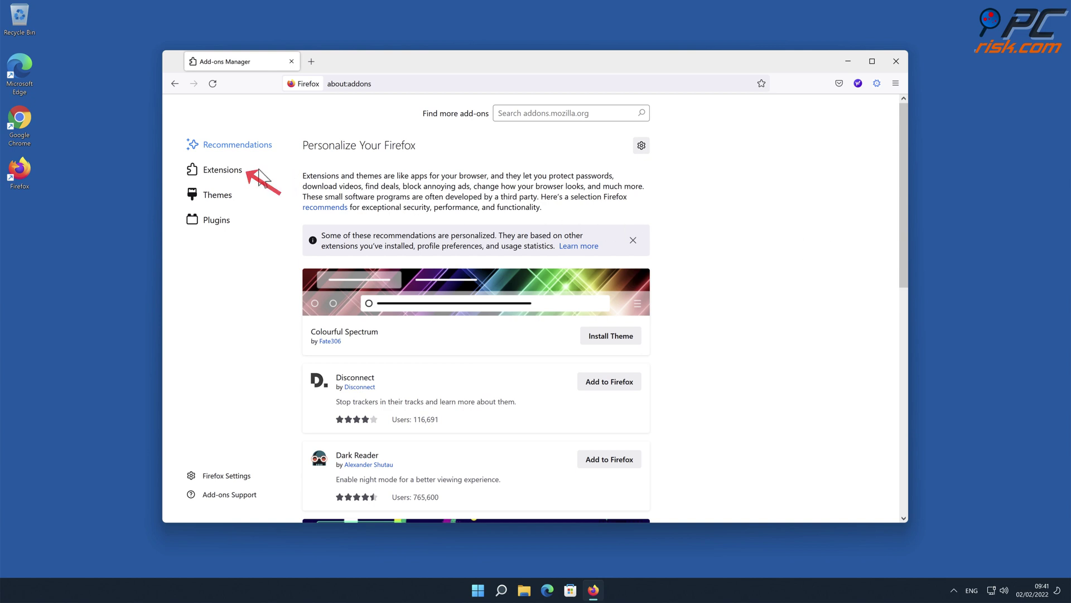
click(239, 170)
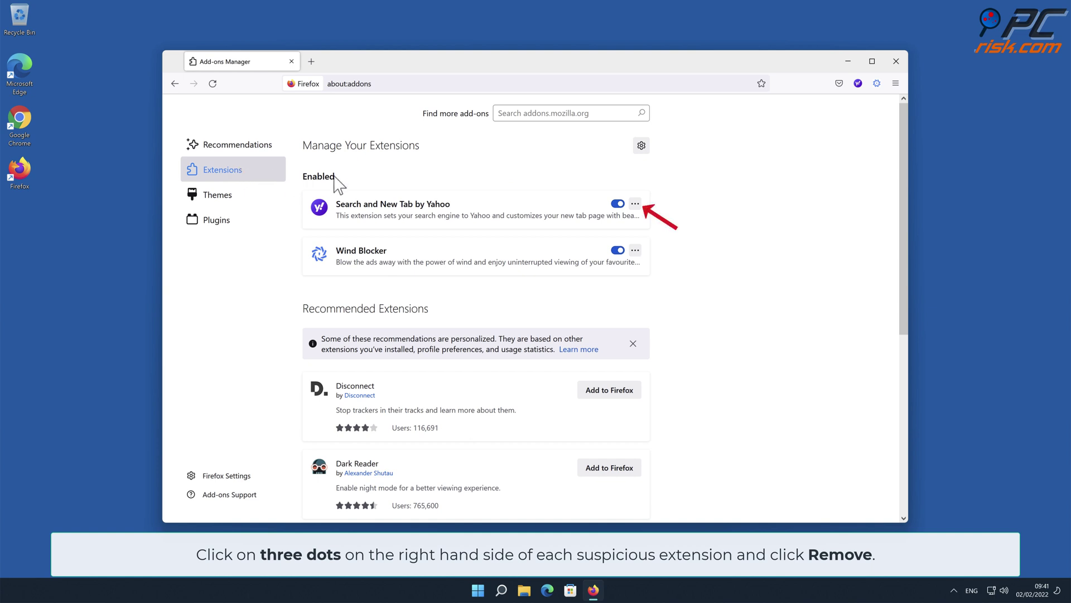
click(635, 204)
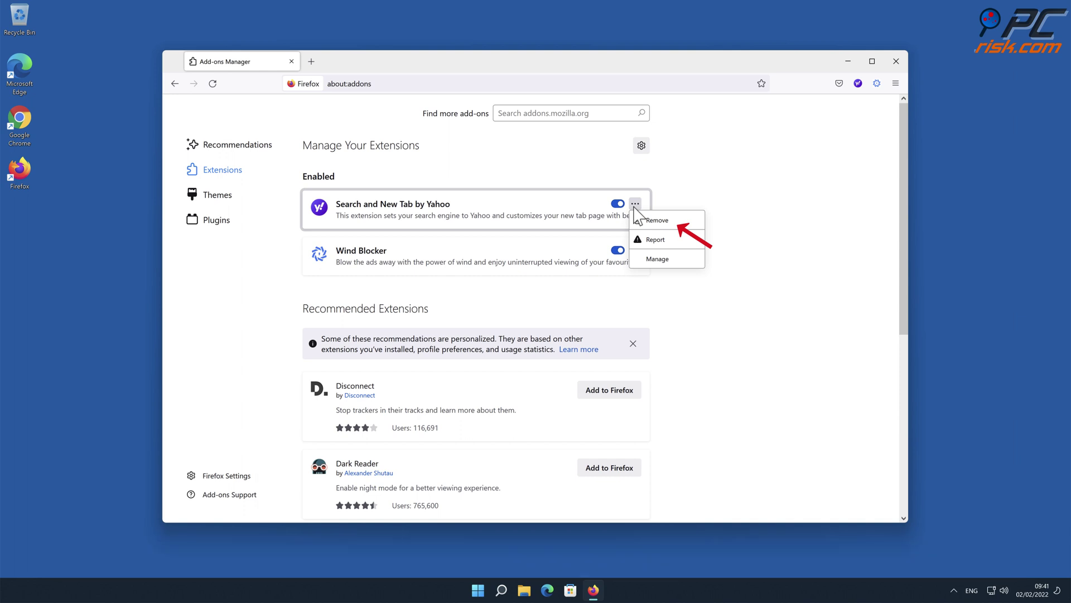
click(655, 220)
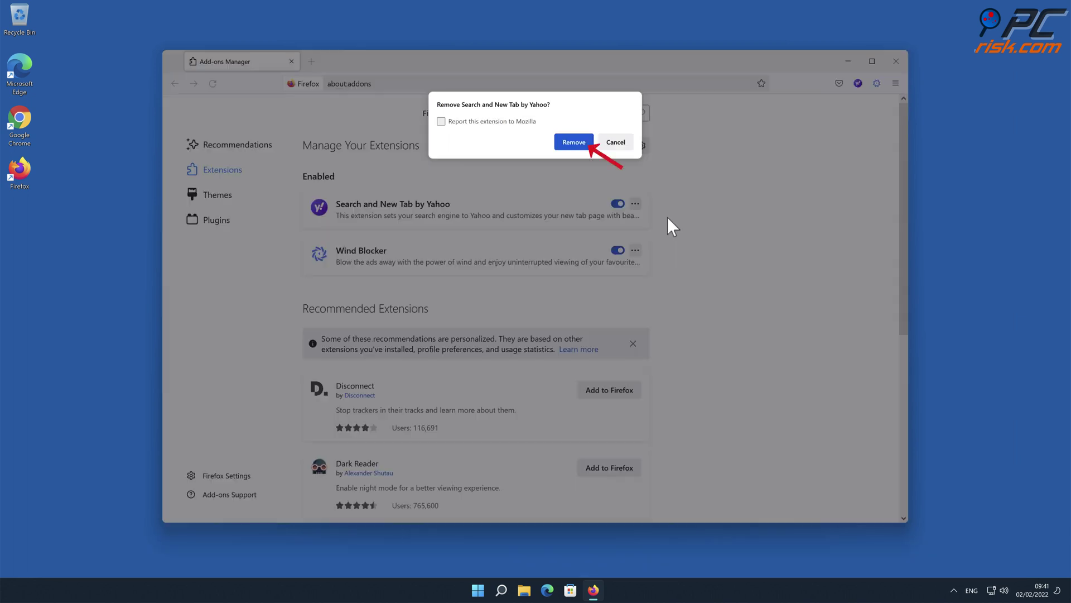
click(574, 143)
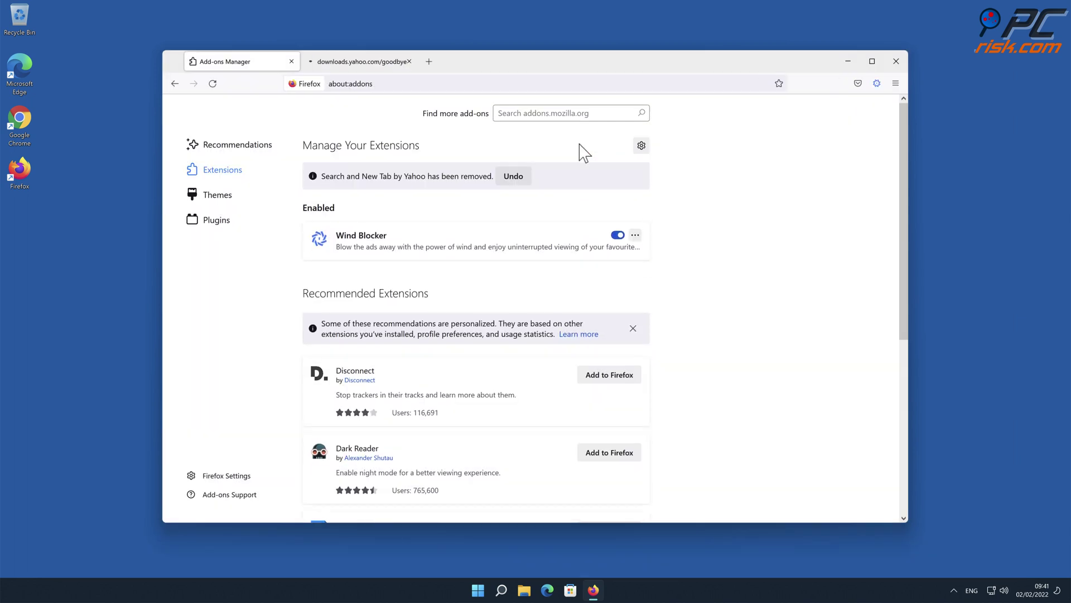
- Remove the Wind Blocker extension as well
click(635, 235)
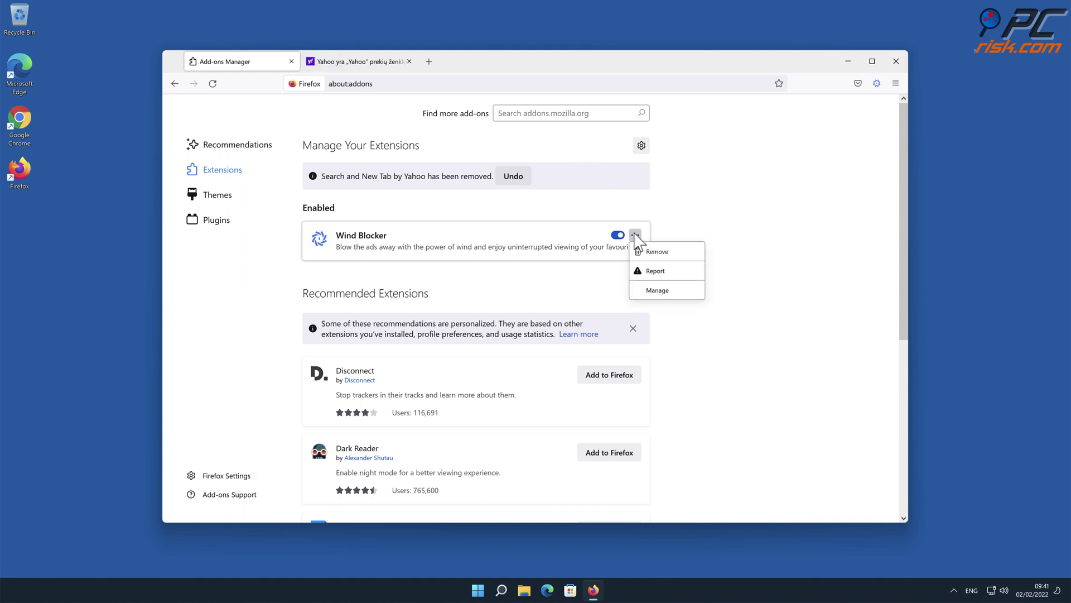
click(650, 252)
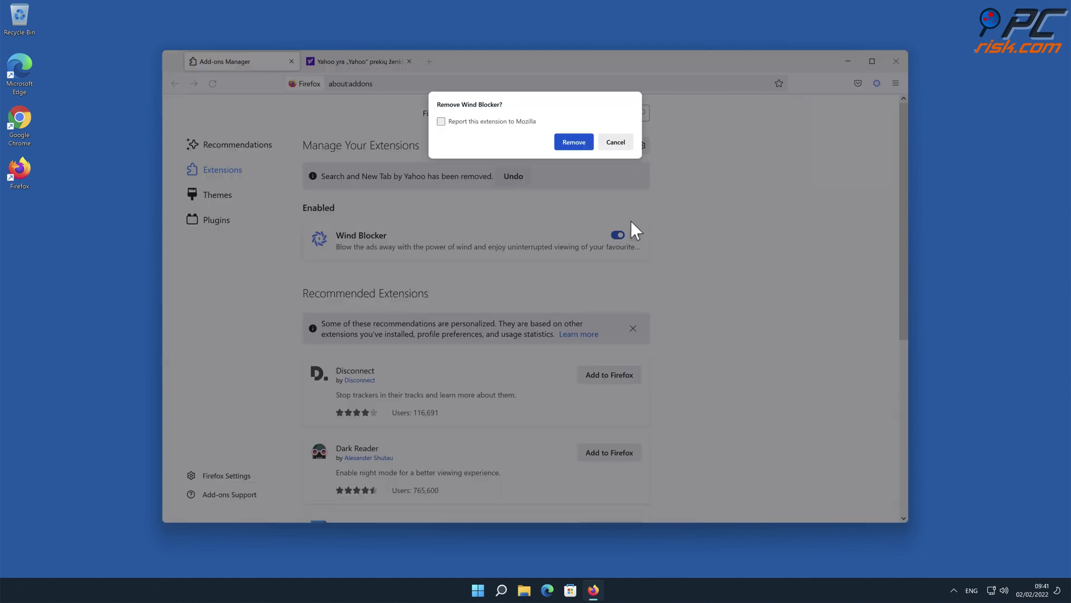
click(575, 142)
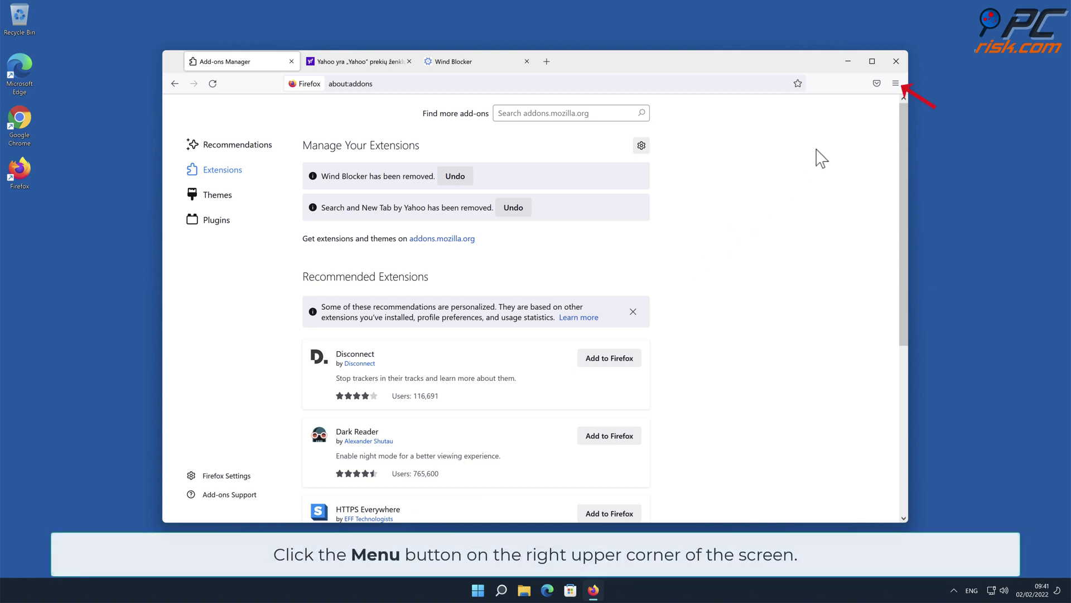
- Run Refresh Firefox from the troubleshooting information page and confirm it
click(896, 84)
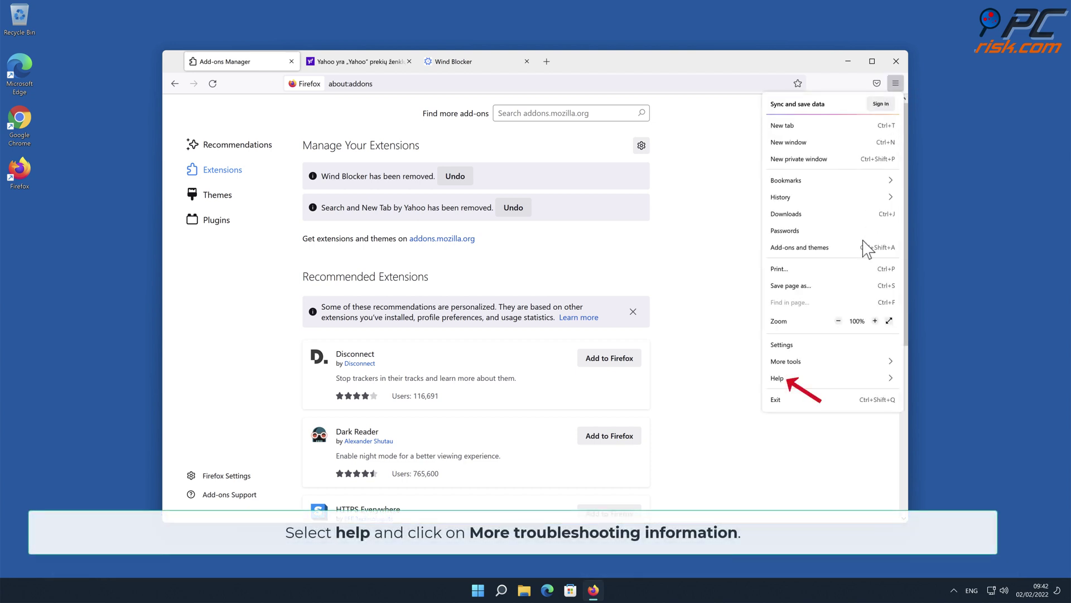
click(859, 378)
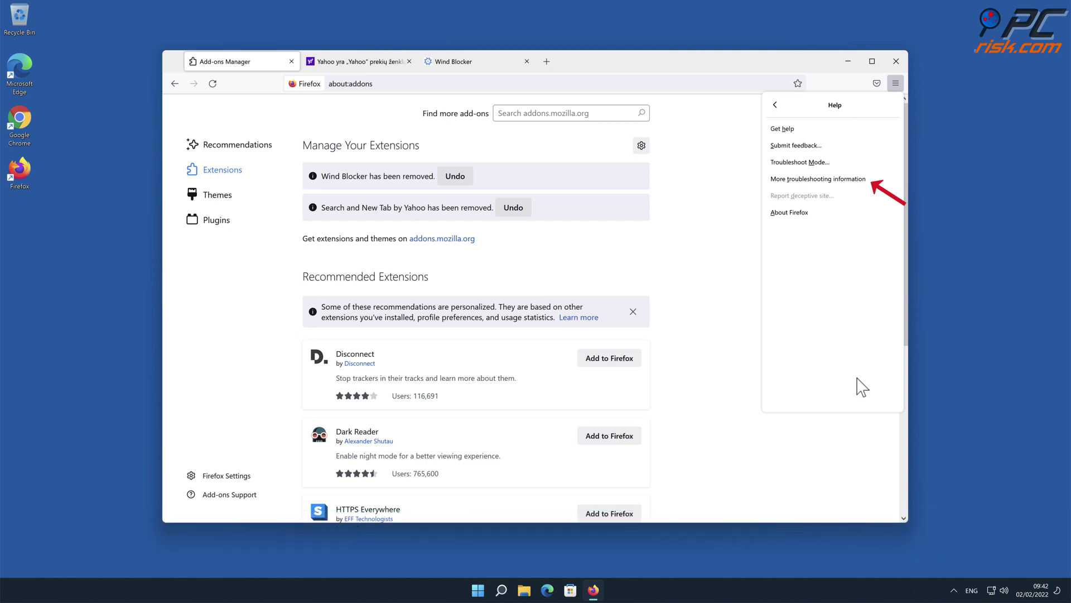
click(820, 180)
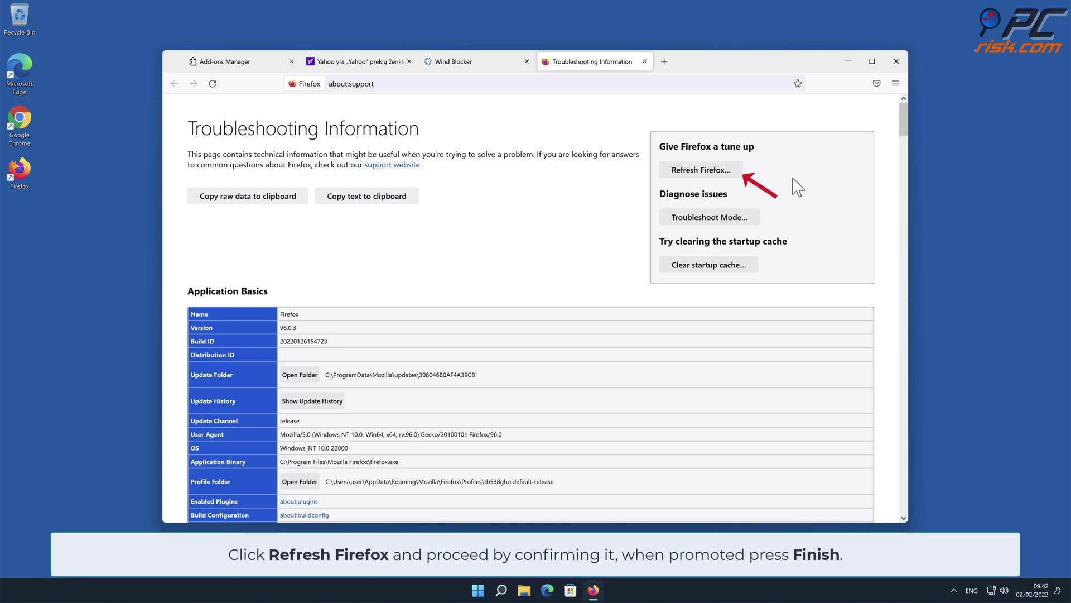
click(733, 173)
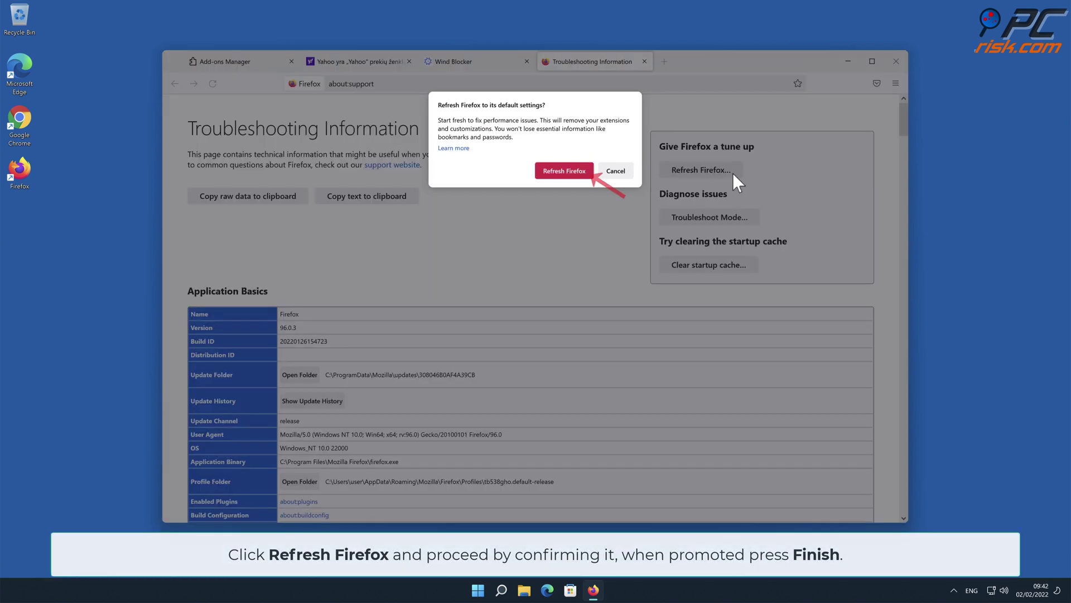
click(564, 171)
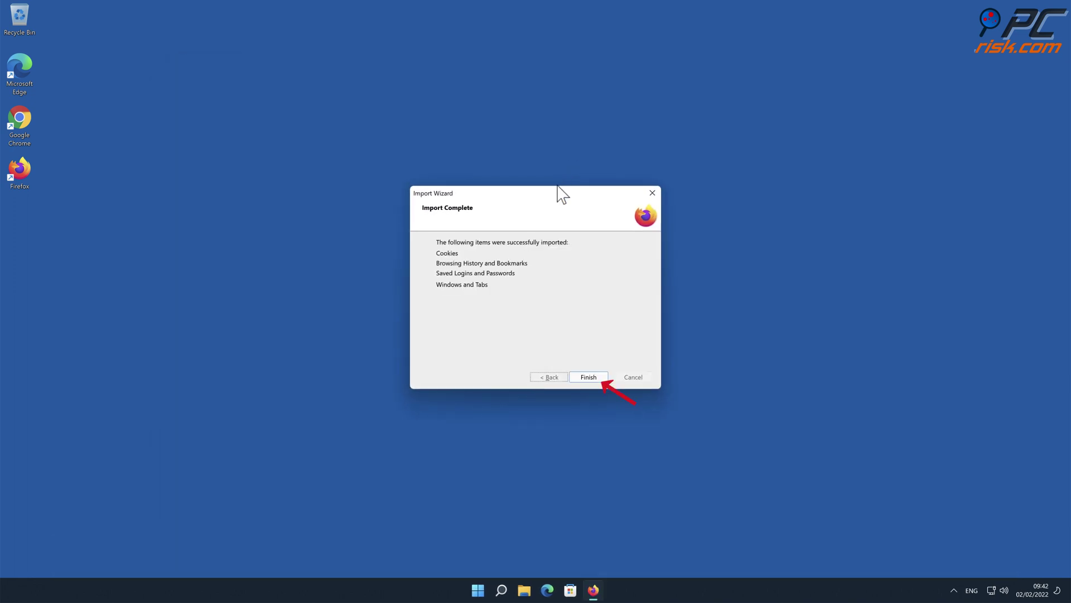
- Finish the Import Wizard, then close the refreshed Firefox window
click(588, 377)
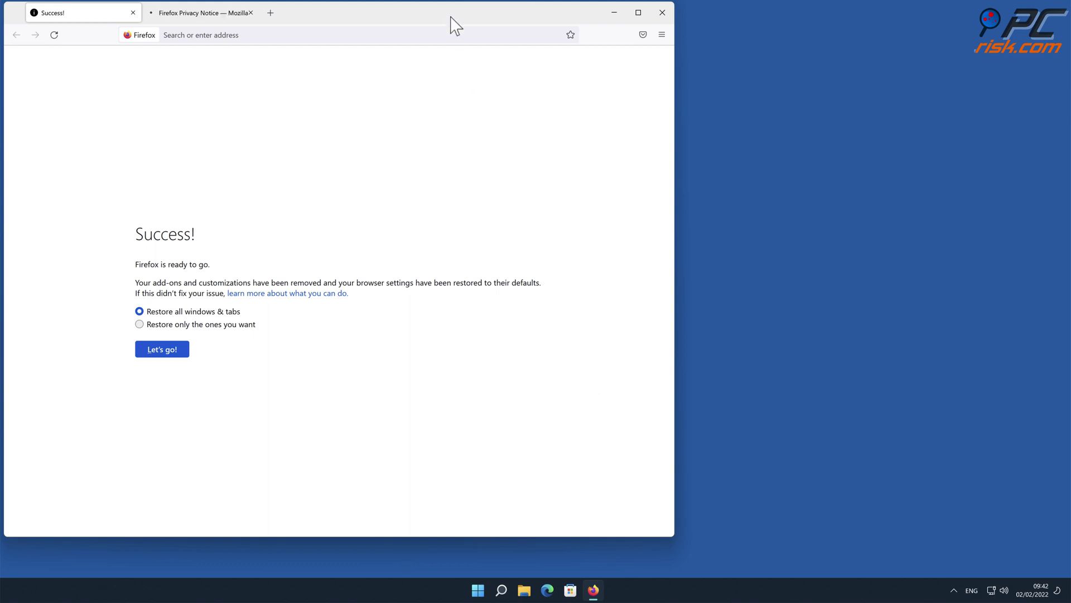
drag(456, 25, 645, 43)
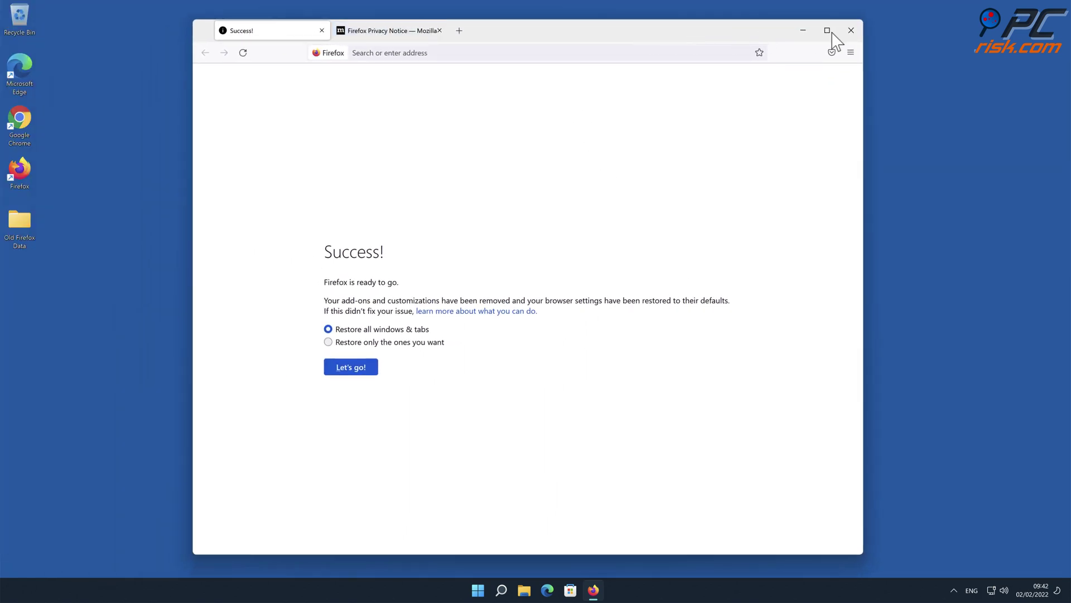
click(850, 31)
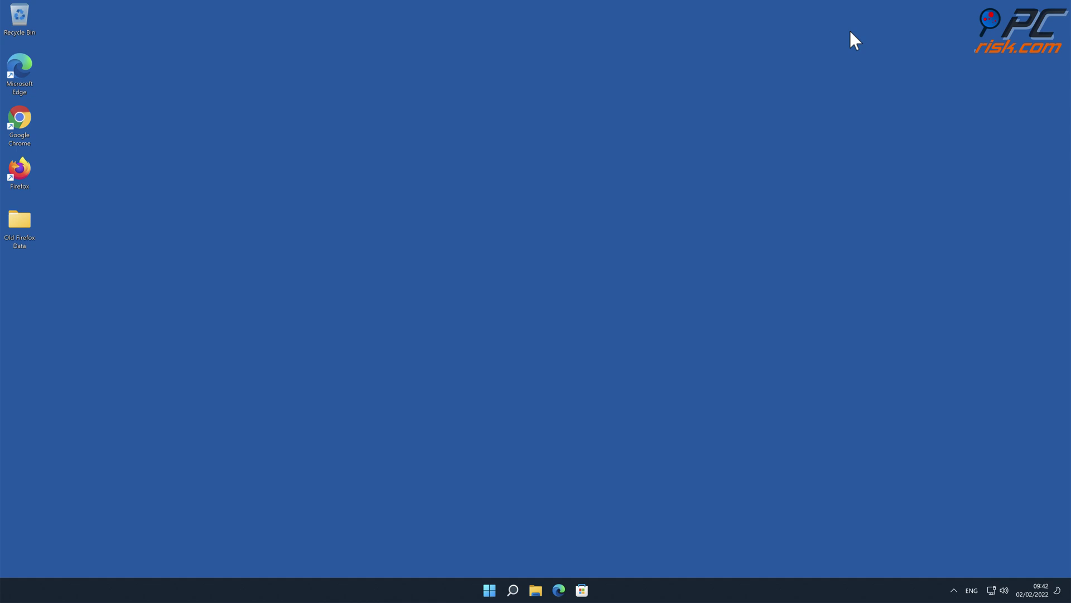